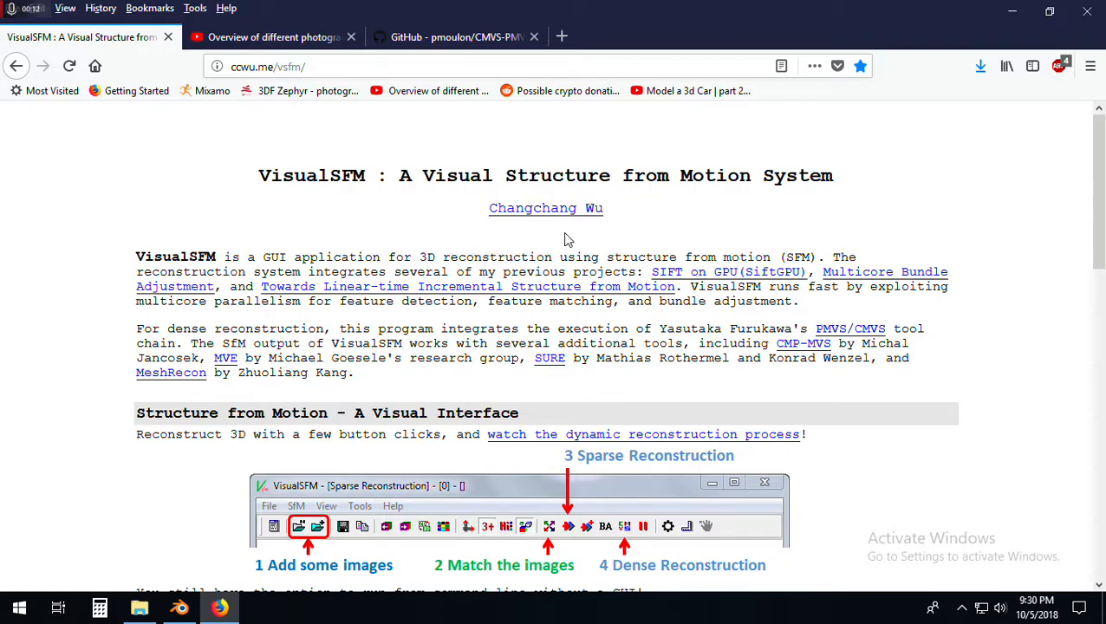
- Review the VisualSFM download options on the website, and open the VisualSFM_windows_64bit folder from Documents in File Explorer
{"action": "scroll", "coordinate": [390, 251], "scroll_direction": "down", "scroll_amount": 3}
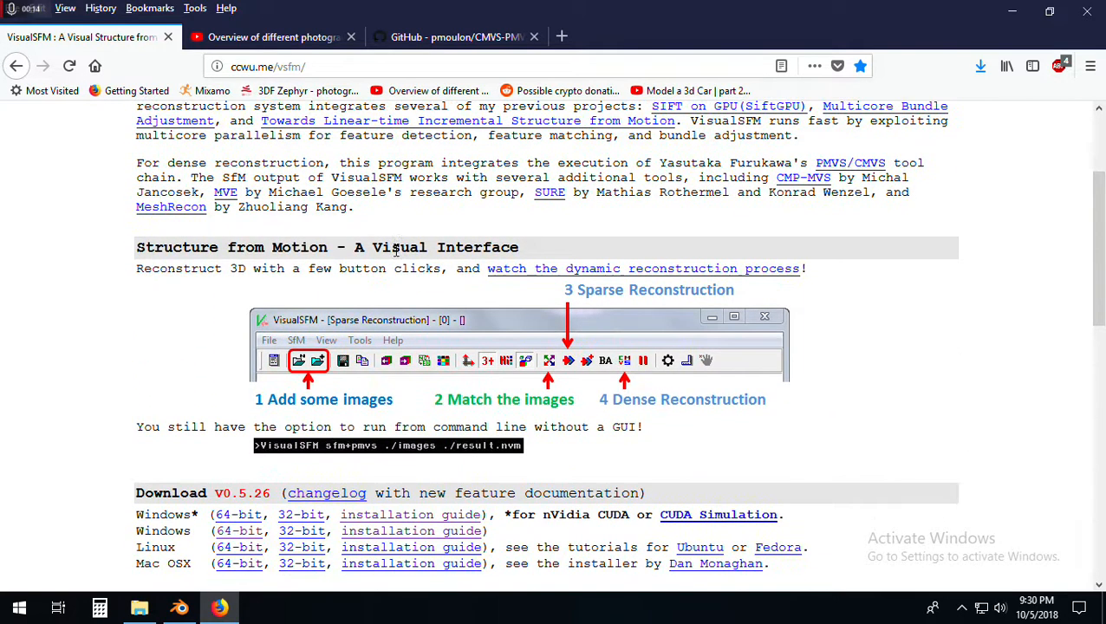
{"action": "scroll", "coordinate": [332, 268], "scroll_direction": "down", "scroll_amount": 2}
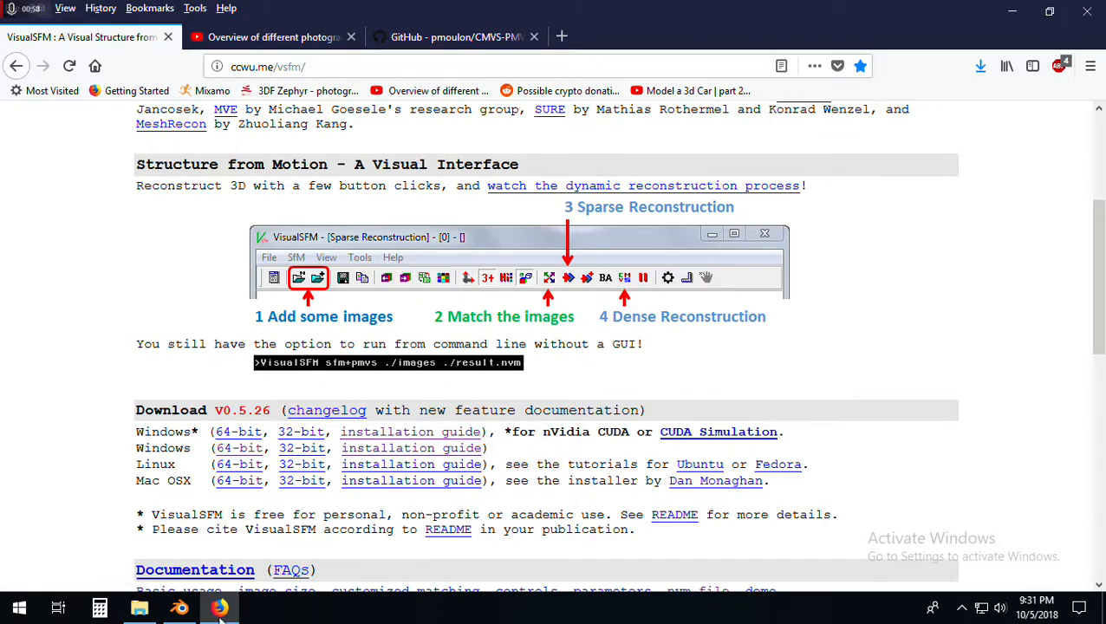
{"action": "left_click", "coordinate": [139, 608]}
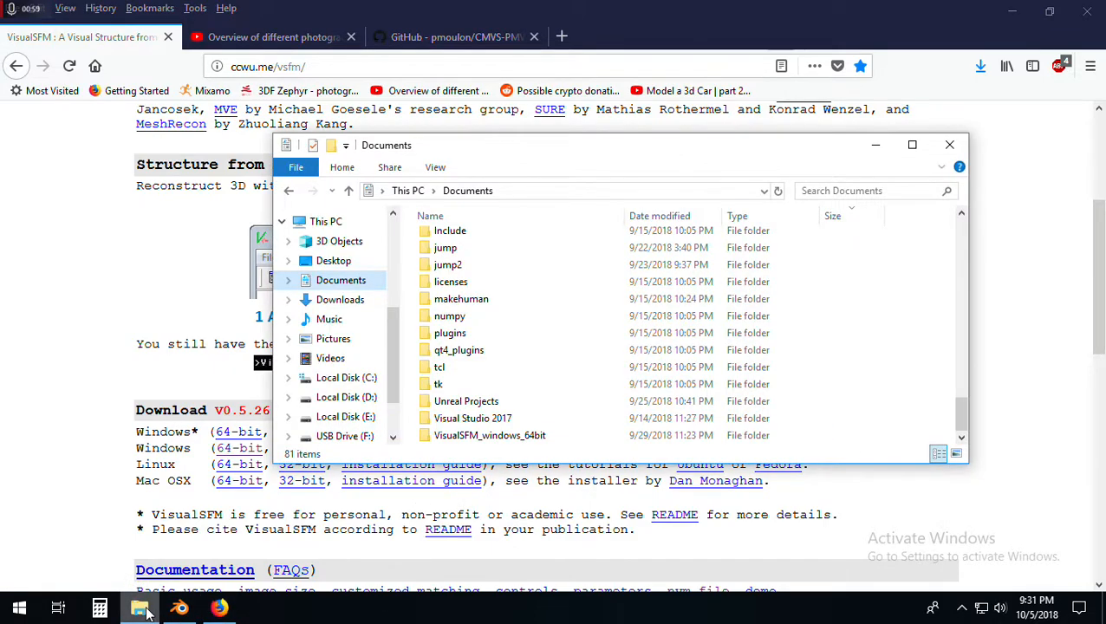
{"action": "left_click", "coordinate": [468, 438]}
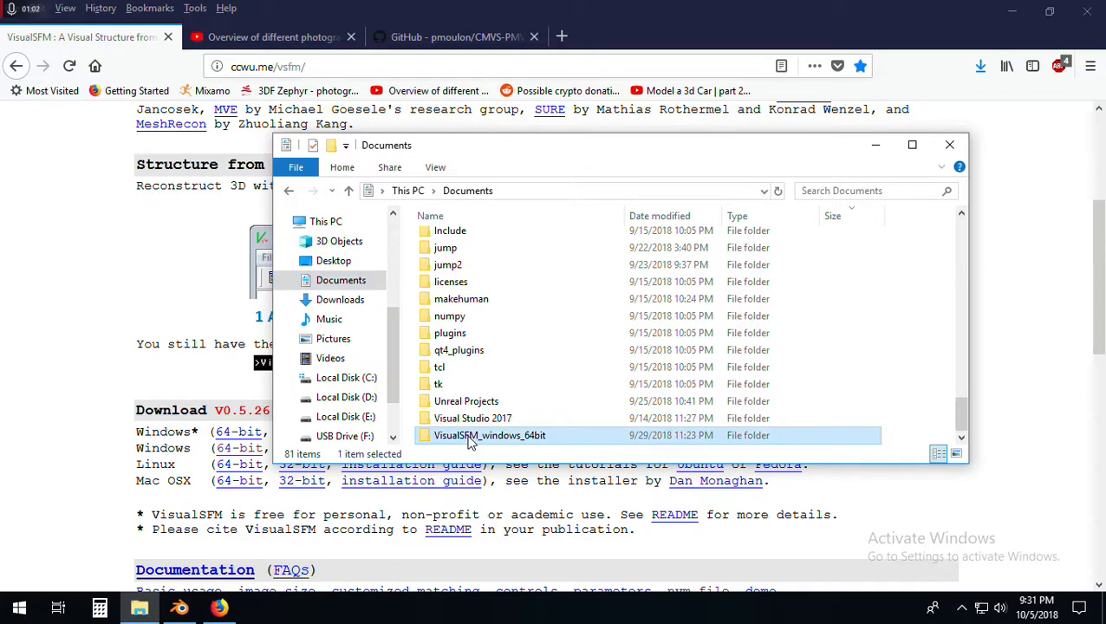
{"action": "double_click", "coordinate": [468, 439]}
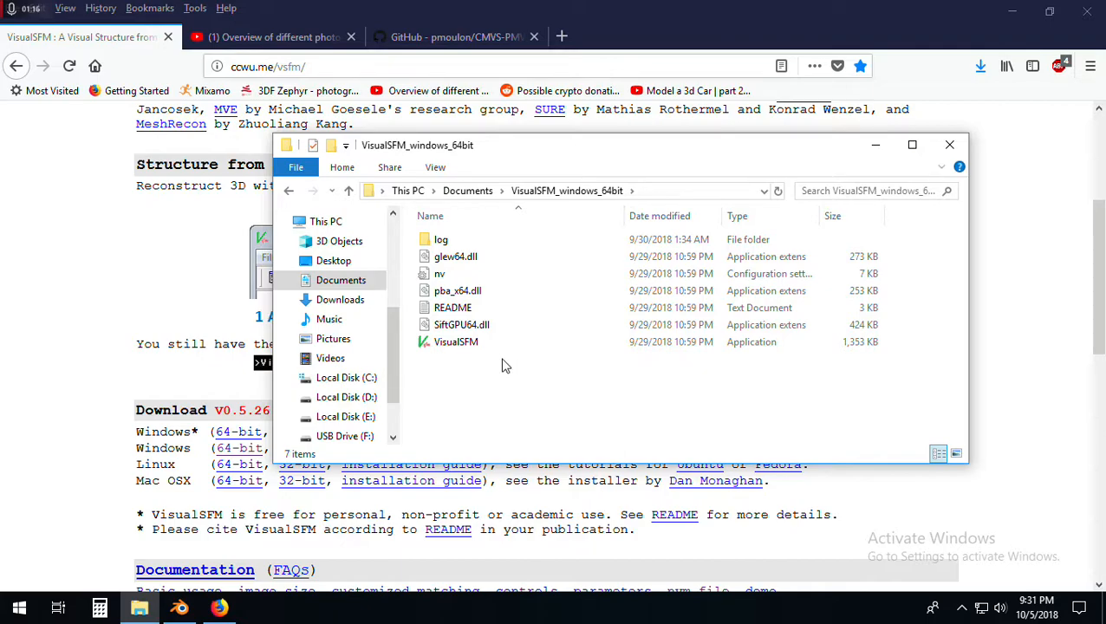
- Review the CMVS-PMVS GitHub repository in Firefox, including its clone and ZIP download options and README
{"action": "left_click", "coordinate": [468, 41]}
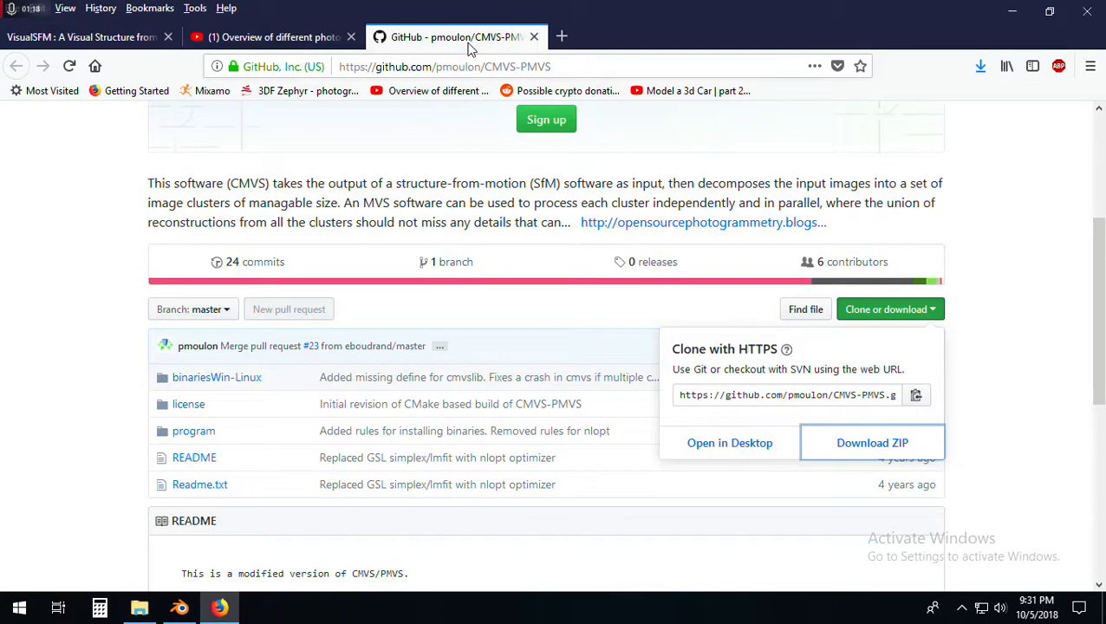
{"action": "scroll", "coordinate": [451, 217], "scroll_direction": "up", "scroll_amount": 5}
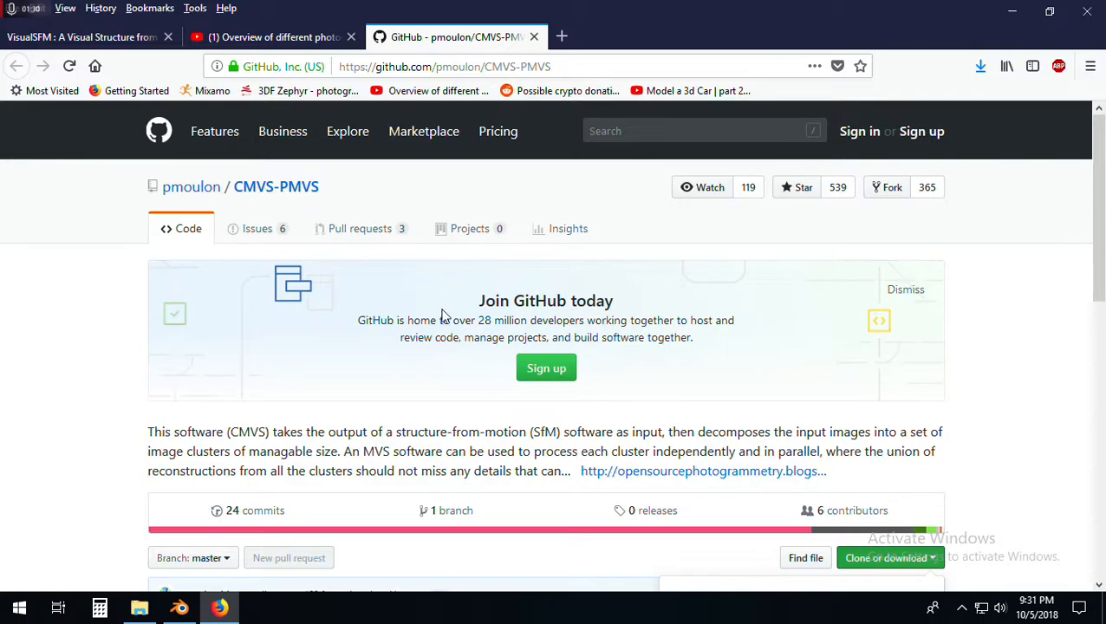
{"action": "scroll", "coordinate": [445, 308], "scroll_direction": "down", "scroll_amount": 3}
{"action": "left_click", "coordinate": [888, 432]}
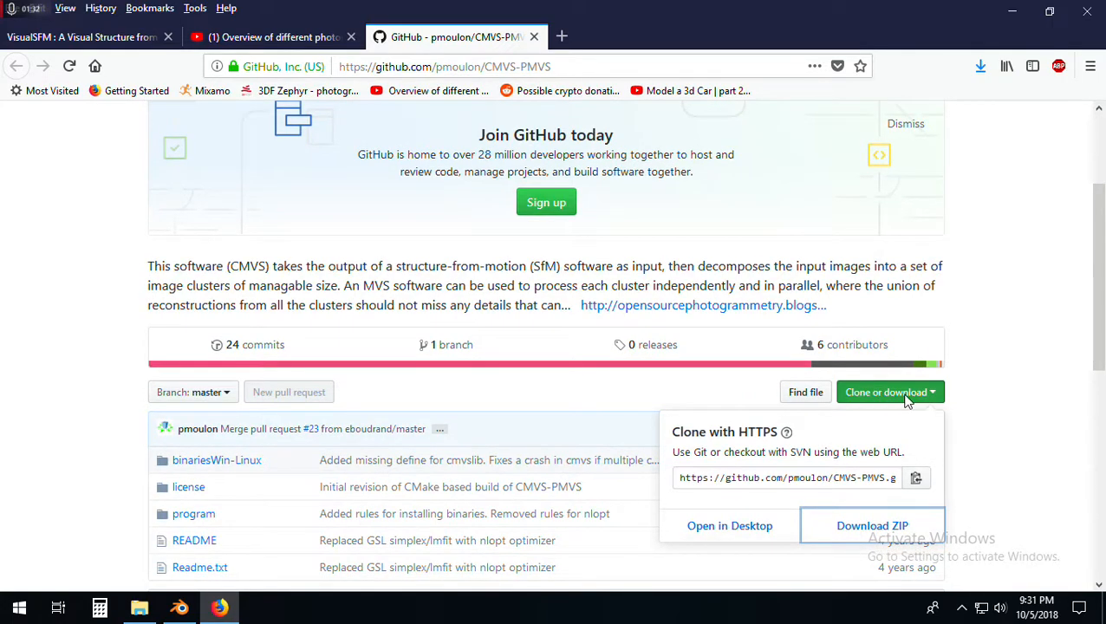
{"action": "scroll", "coordinate": [662, 286], "scroll_direction": "down", "scroll_amount": 5}
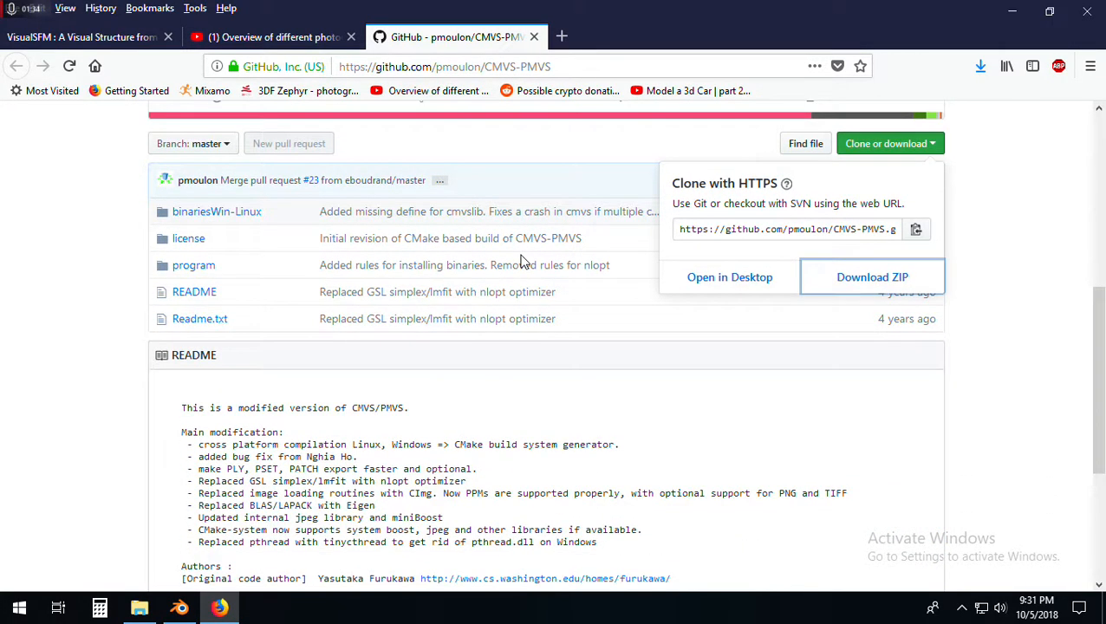
- Extract the CMVS-PMVS-master(1) archive from the Downloads folder into Documents using File Explorer
{"action": "left_click", "coordinate": [141, 609]}
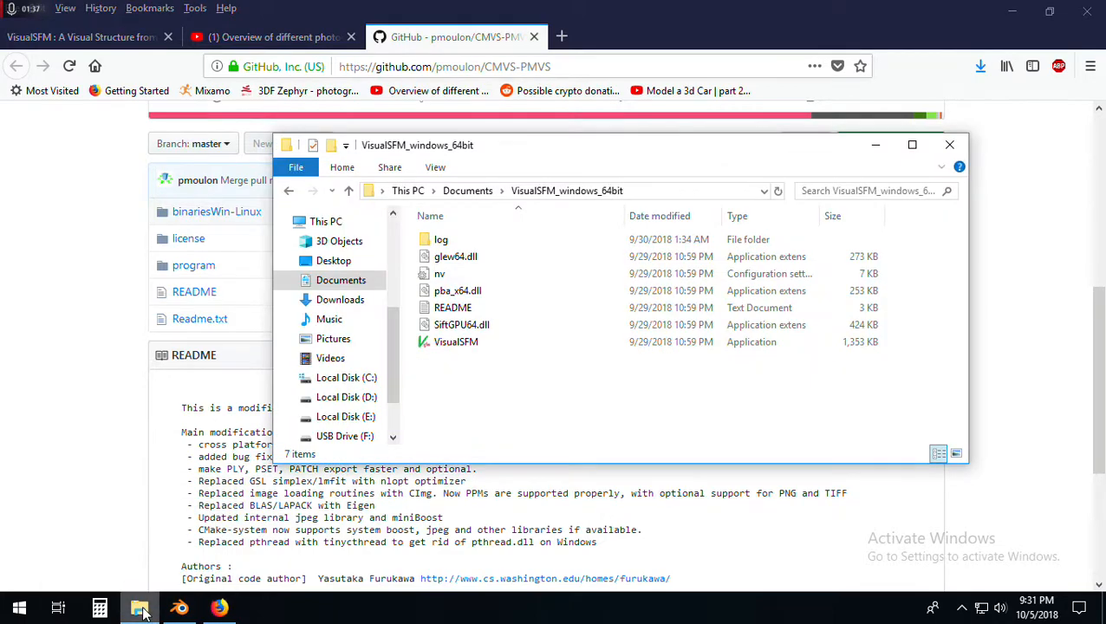
{"action": "left_click", "coordinate": [342, 301]}
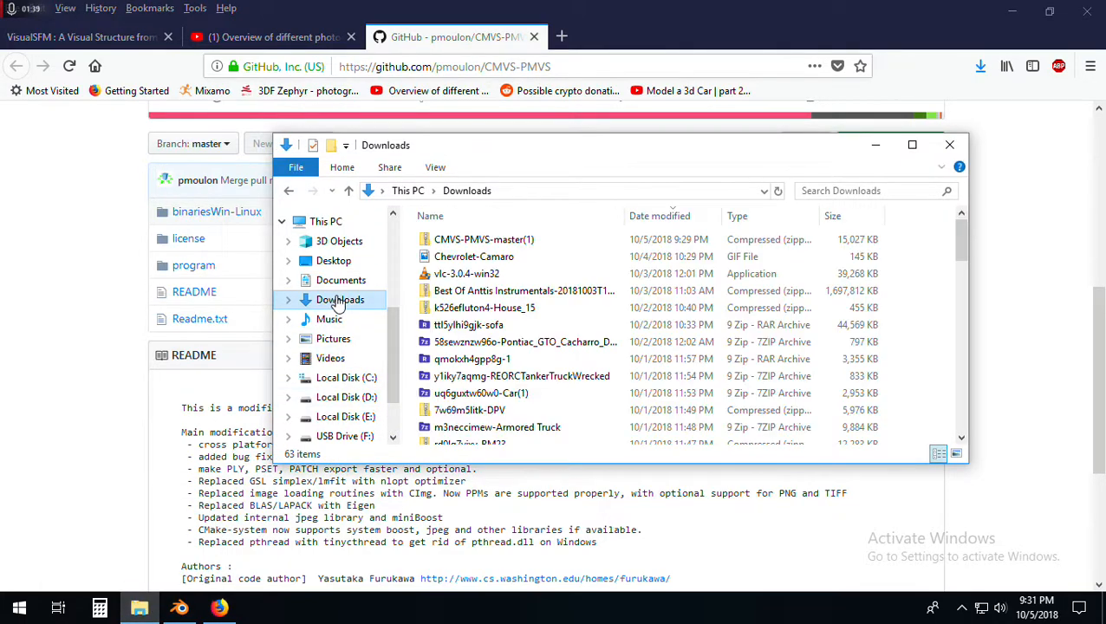
{"action": "right_click", "coordinate": [475, 243]}
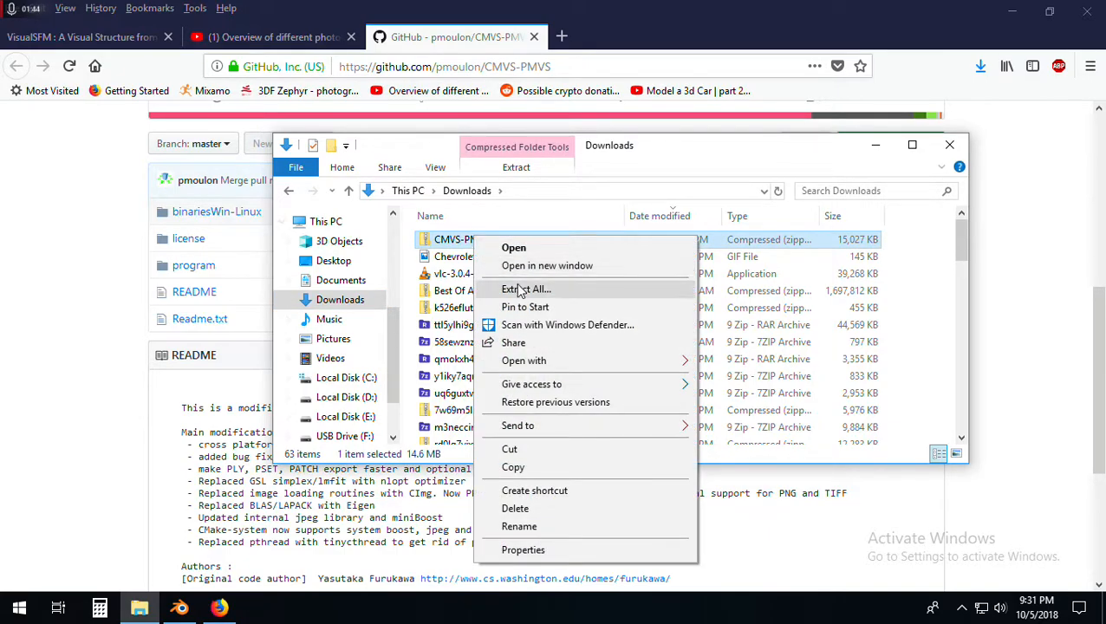
{"action": "left_click", "coordinate": [522, 290]}
{"action": "left_click", "coordinate": [745, 237]}
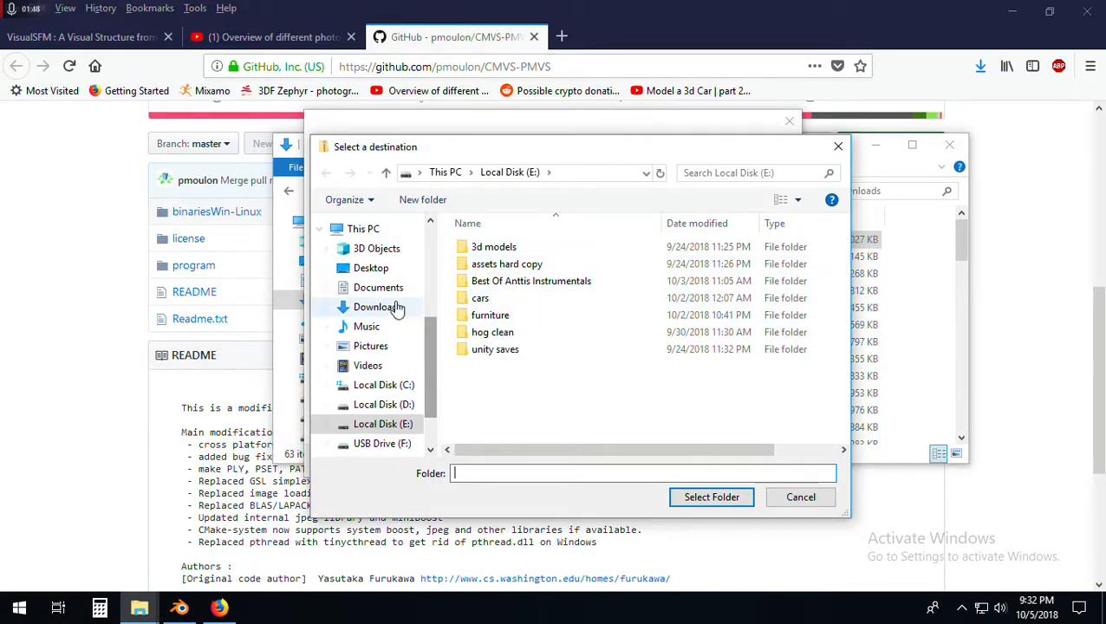
{"action": "left_click", "coordinate": [378, 290]}
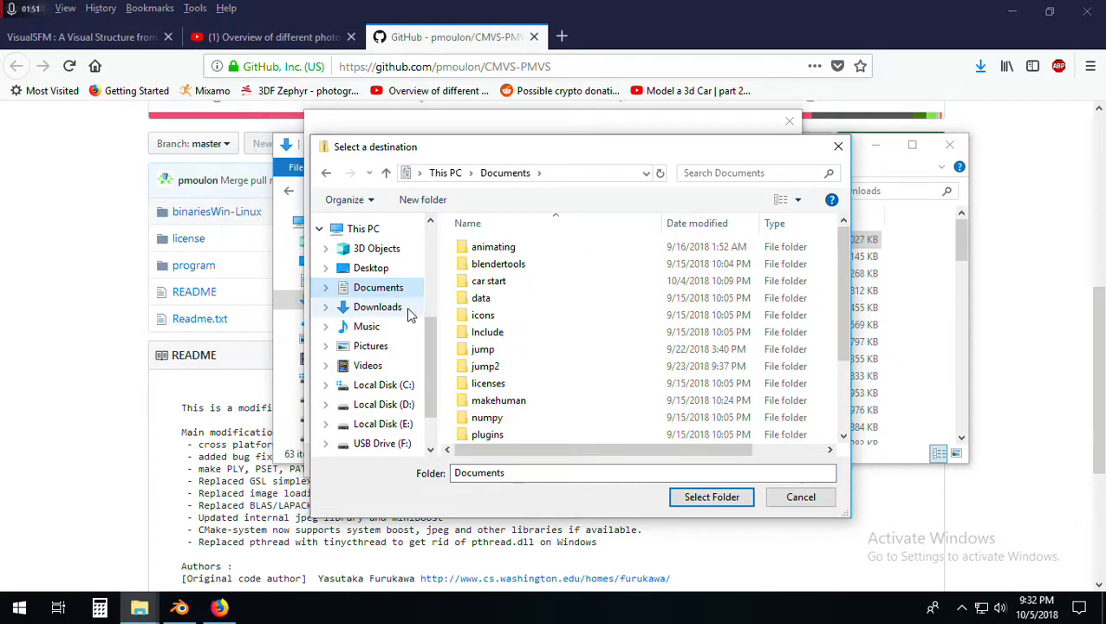
{"action": "left_click", "coordinate": [725, 501]}
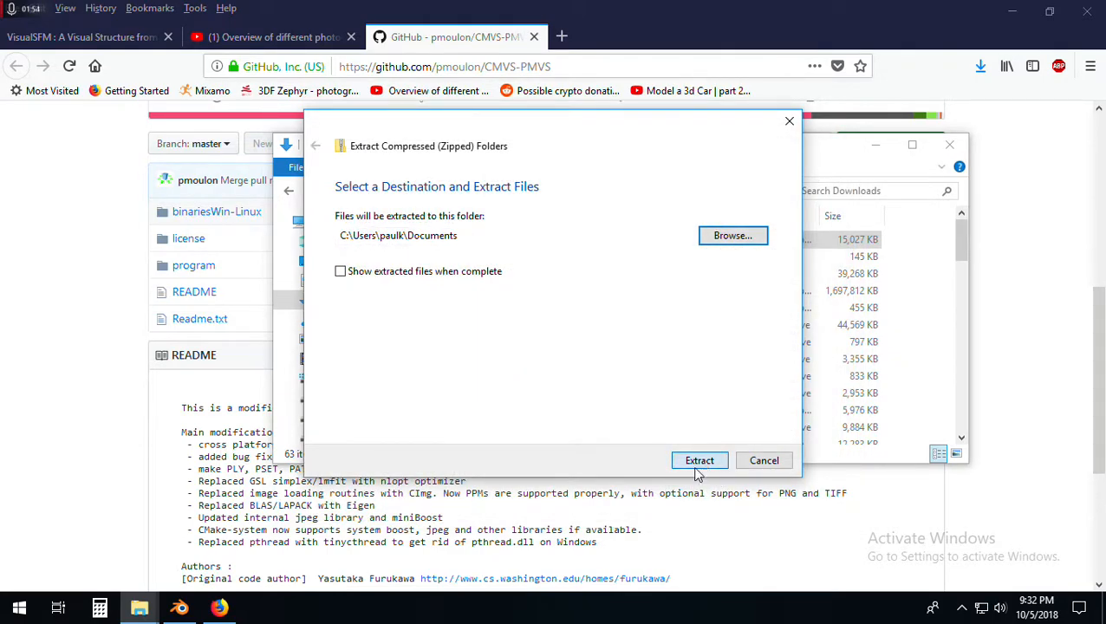
{"action": "left_click", "coordinate": [698, 468]}
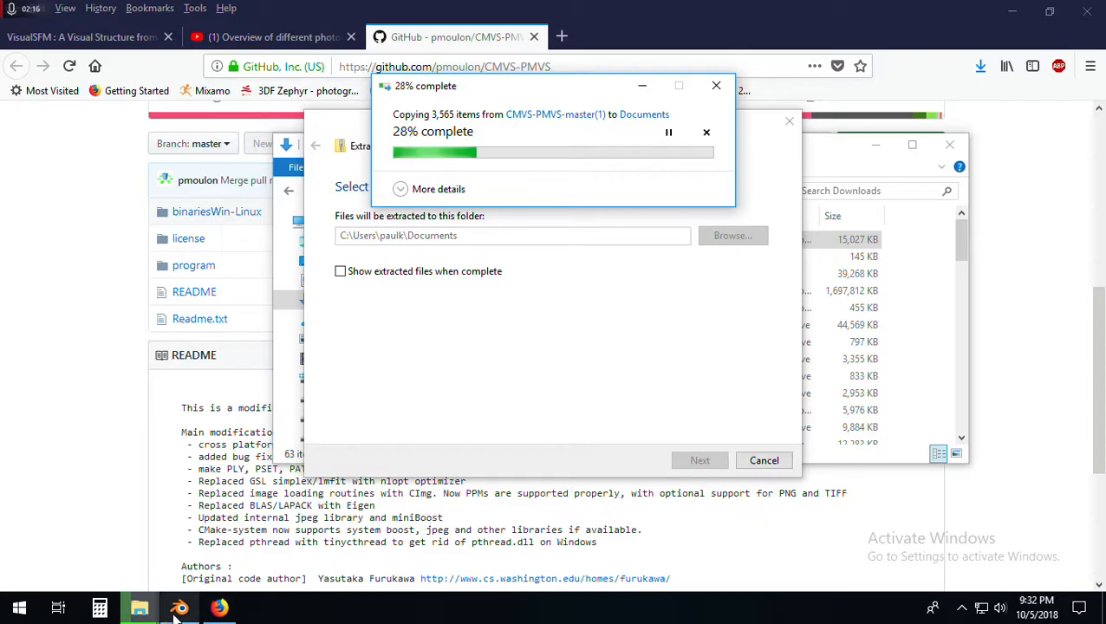
- View the pig image from the desktop, zoom in on the reconstructed head, and close the image viewer
{"action": "left_click", "coordinate": [1017, 22]}
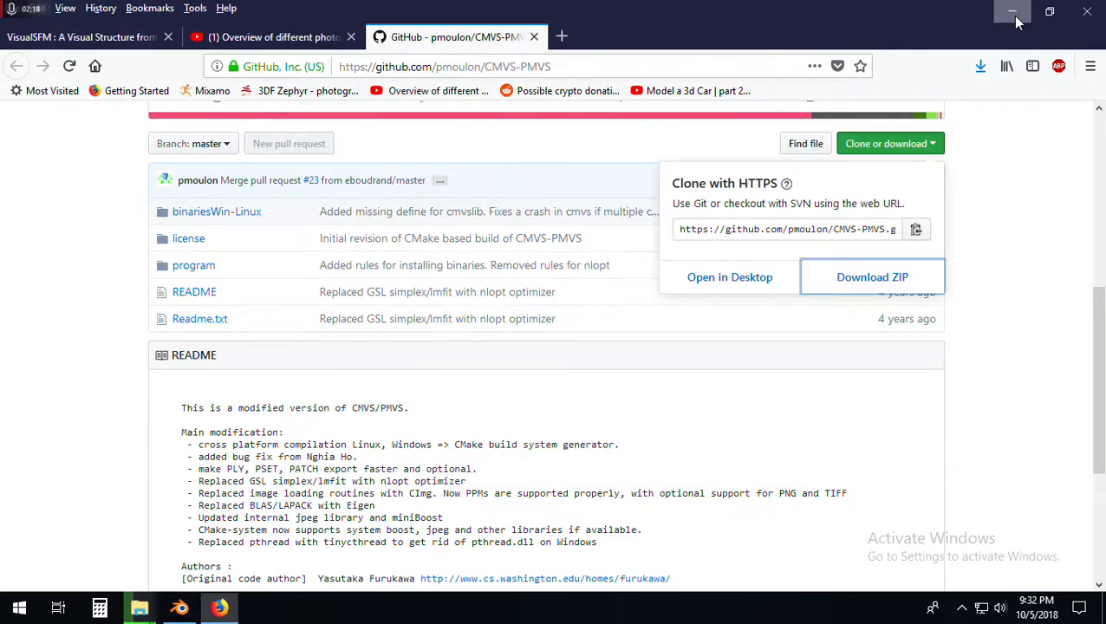
{"action": "left_click", "coordinate": [1017, 17]}
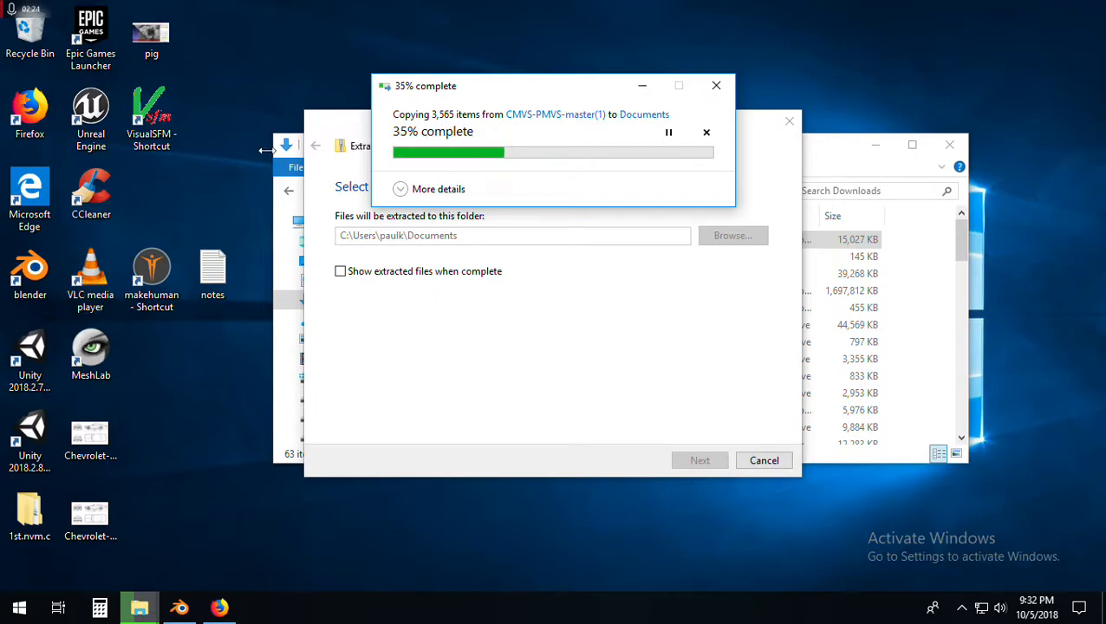
{"action": "double_click", "coordinate": [130, 39]}
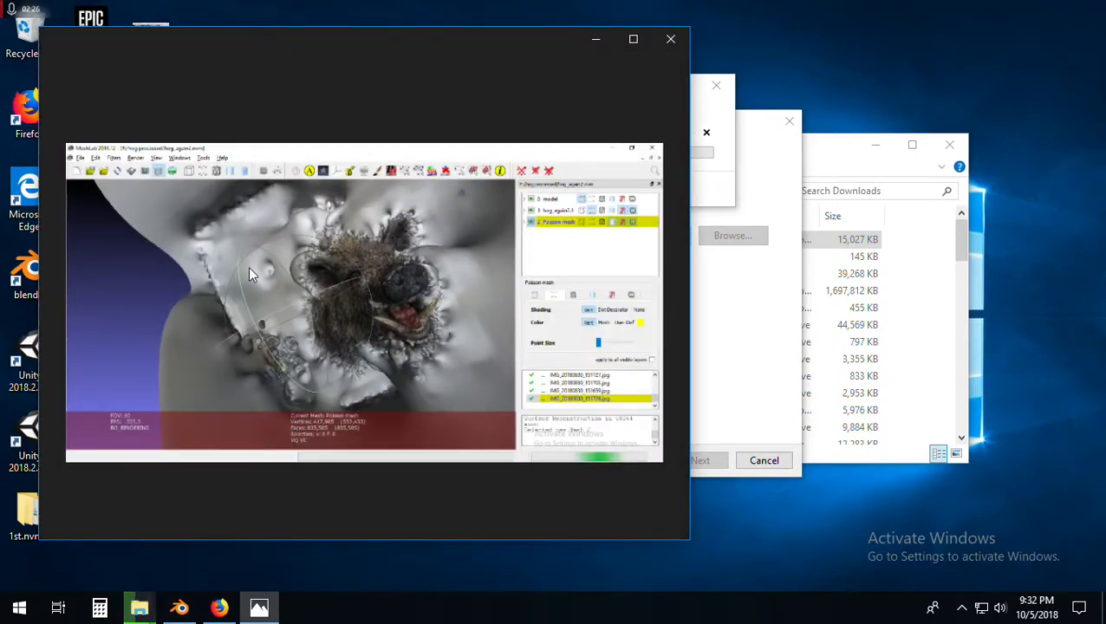
{"action": "left_click_drag", "start_coordinate": [490, 34], "coordinate": [640, 41]}
{"action": "scroll", "coordinate": [537, 339], "scroll_direction": "up", "scroll_amount": 1}
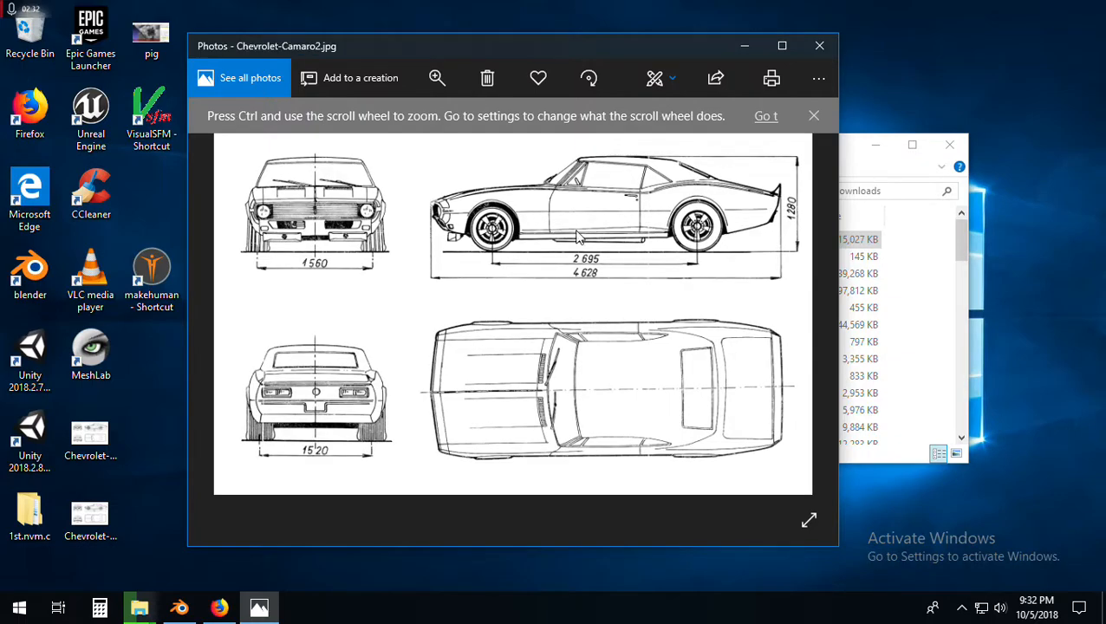
{"action": "scroll", "coordinate": [579, 234], "scroll_direction": "down", "scroll_amount": 1}
{"action": "left_click", "coordinate": [436, 78]}
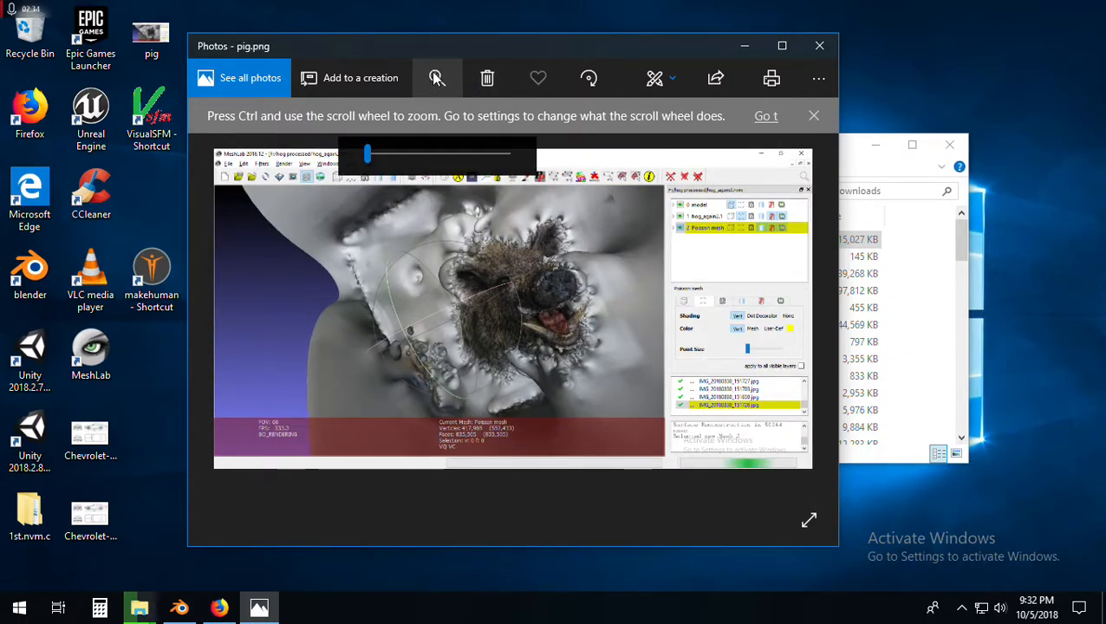
{"action": "left_click_drag", "start_coordinate": [367, 150], "coordinate": [401, 153]}
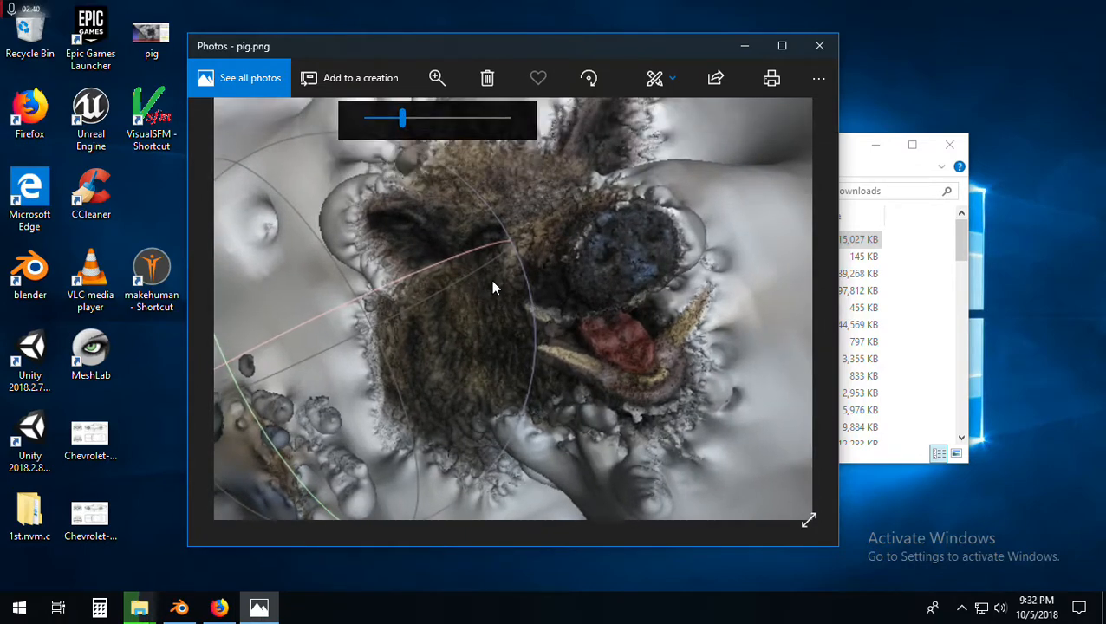
{"action": "left_click_drag", "start_coordinate": [403, 126], "coordinate": [384, 124]}
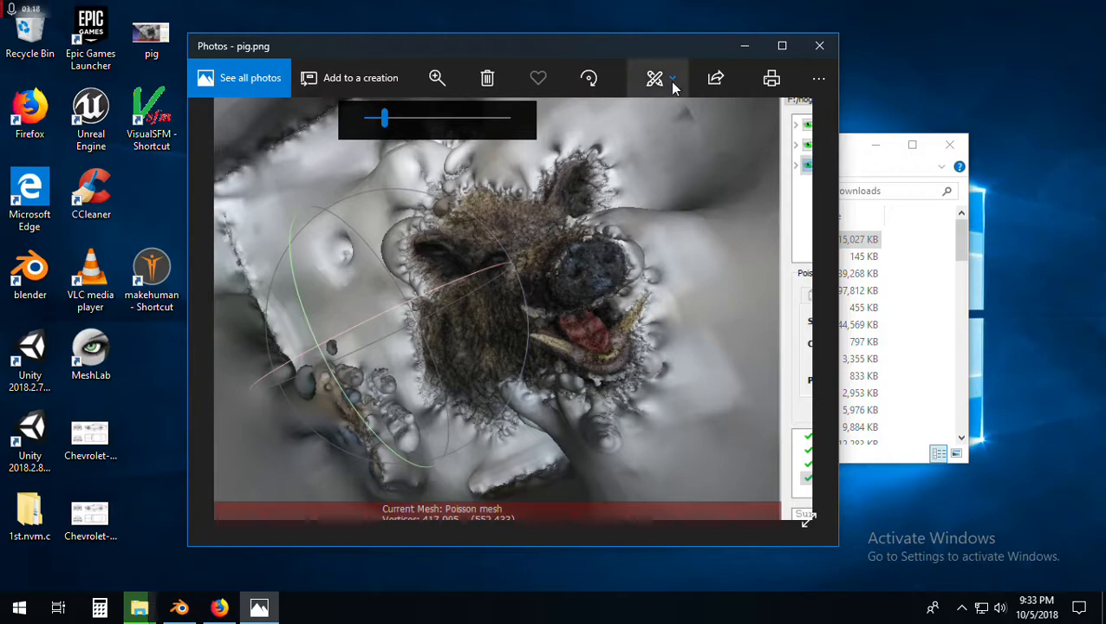
{"action": "left_click", "coordinate": [819, 47]}
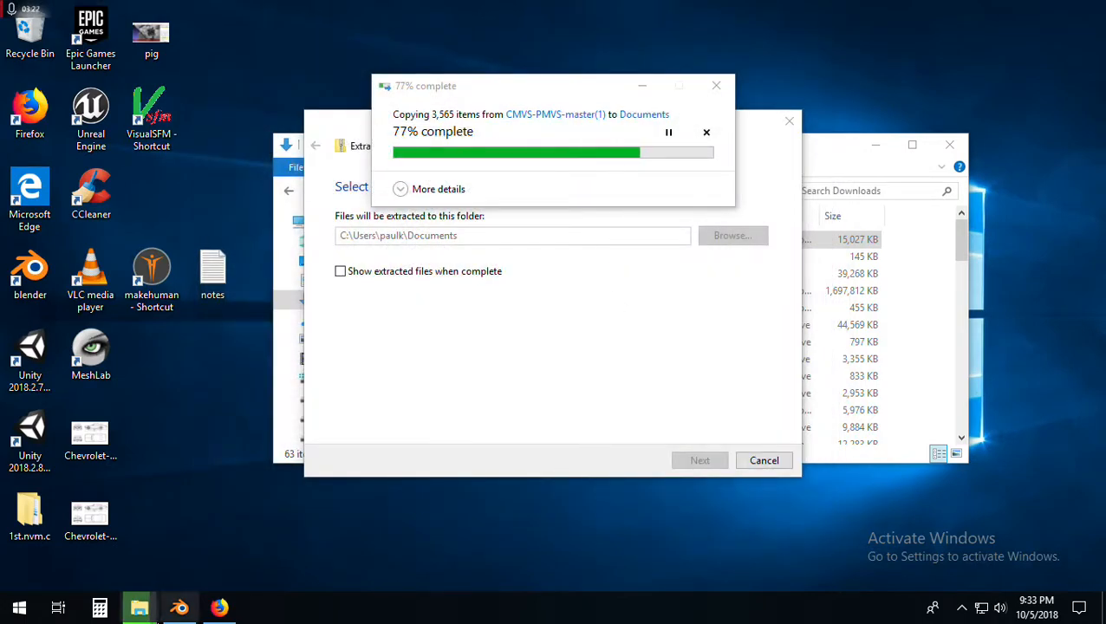
- Examine the pipeline comparison chart and description of the "Overview of different photogrammetry programs" video in Firefox
{"action": "left_click", "coordinate": [219, 607]}
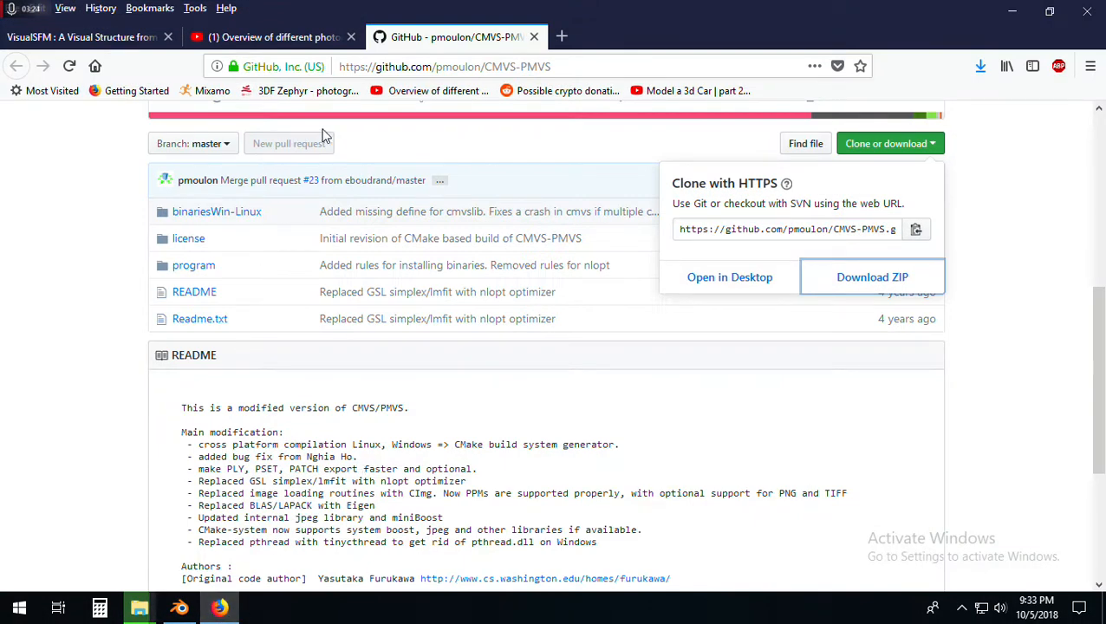
{"action": "left_click", "coordinate": [282, 37]}
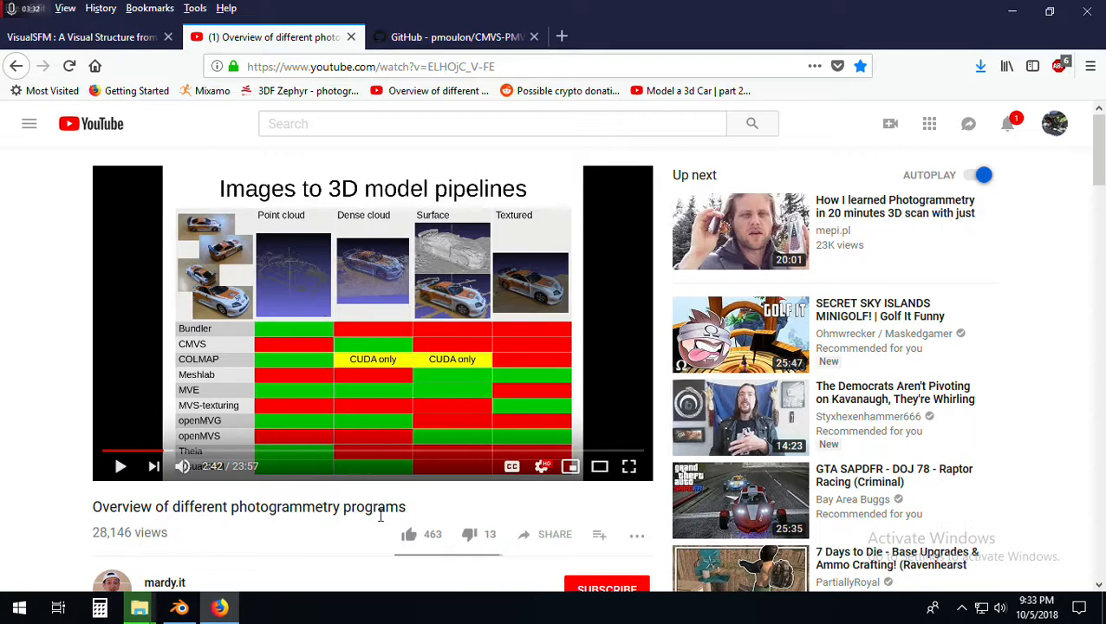
{"action": "scroll", "coordinate": [251, 527], "scroll_direction": "down", "scroll_amount": 2}
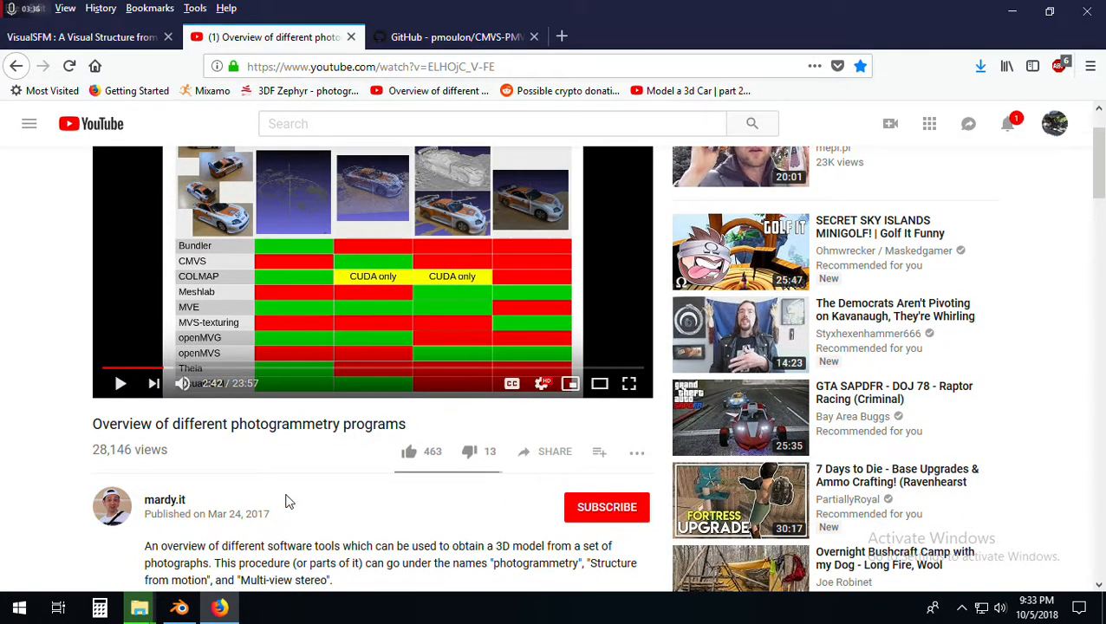
{"action": "scroll", "coordinate": [292, 493], "scroll_direction": "up", "scroll_amount": 2}
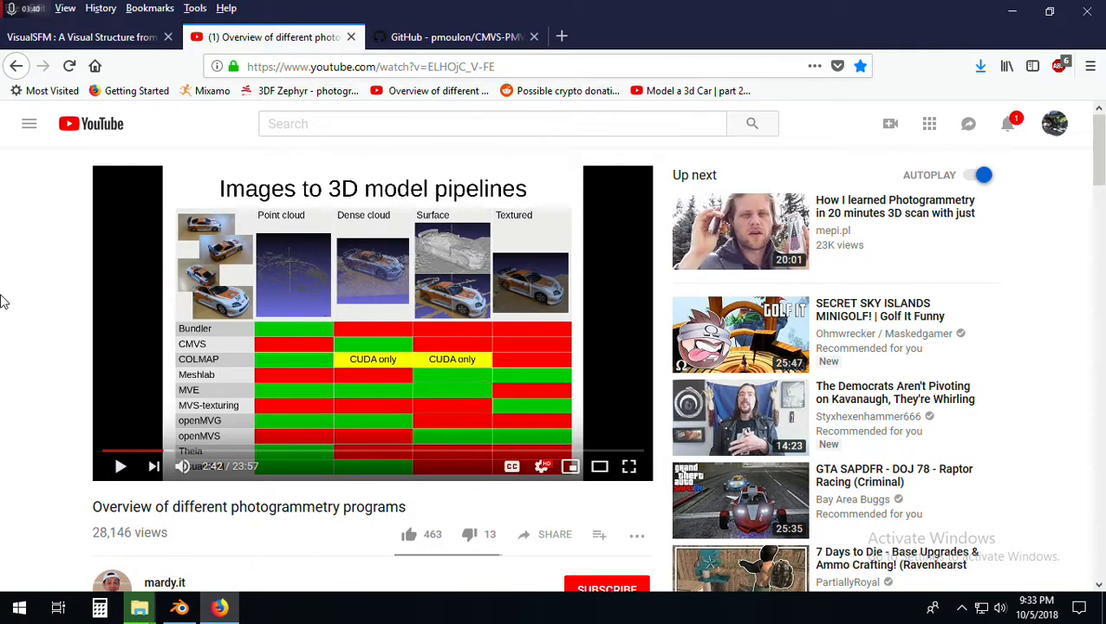
{"action": "scroll", "coordinate": [19, 414], "scroll_direction": "down", "scroll_amount": 2}
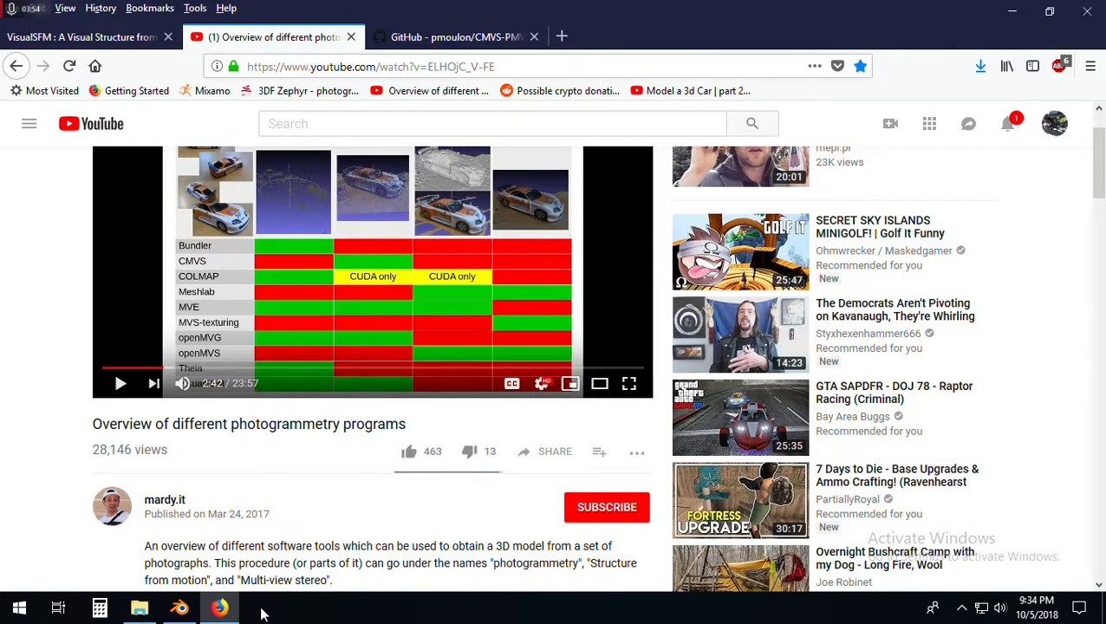
- Minimize the browser and open the extracted CMVS-PMVS-master folder from Documents in File Explorer
{"action": "mouse_move", "coordinate": [219, 609]}
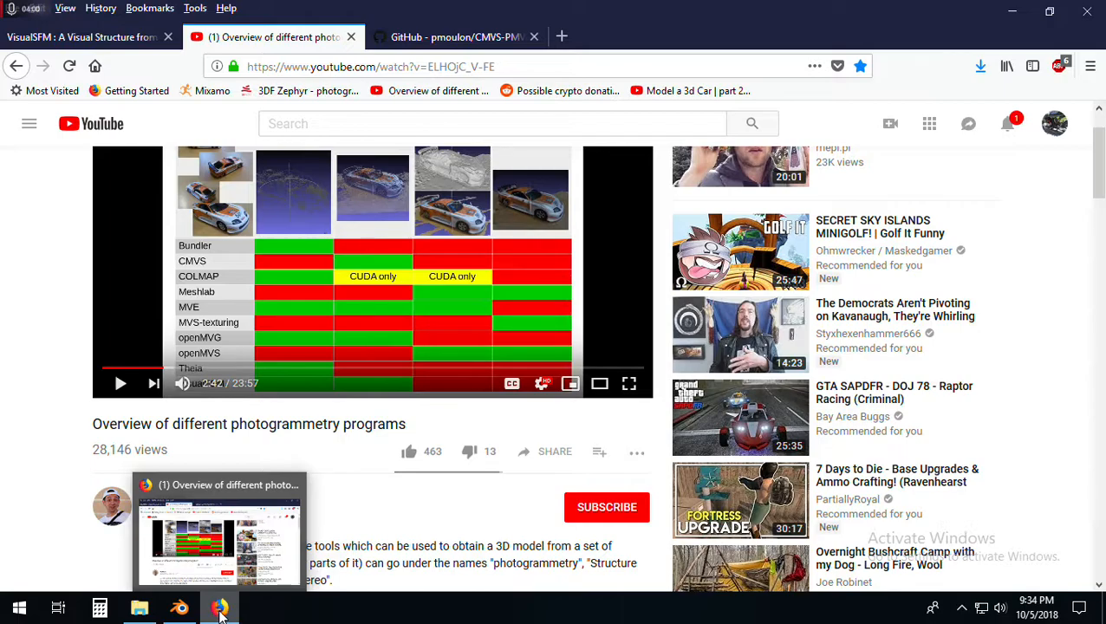
{"action": "left_click", "coordinate": [1013, 13]}
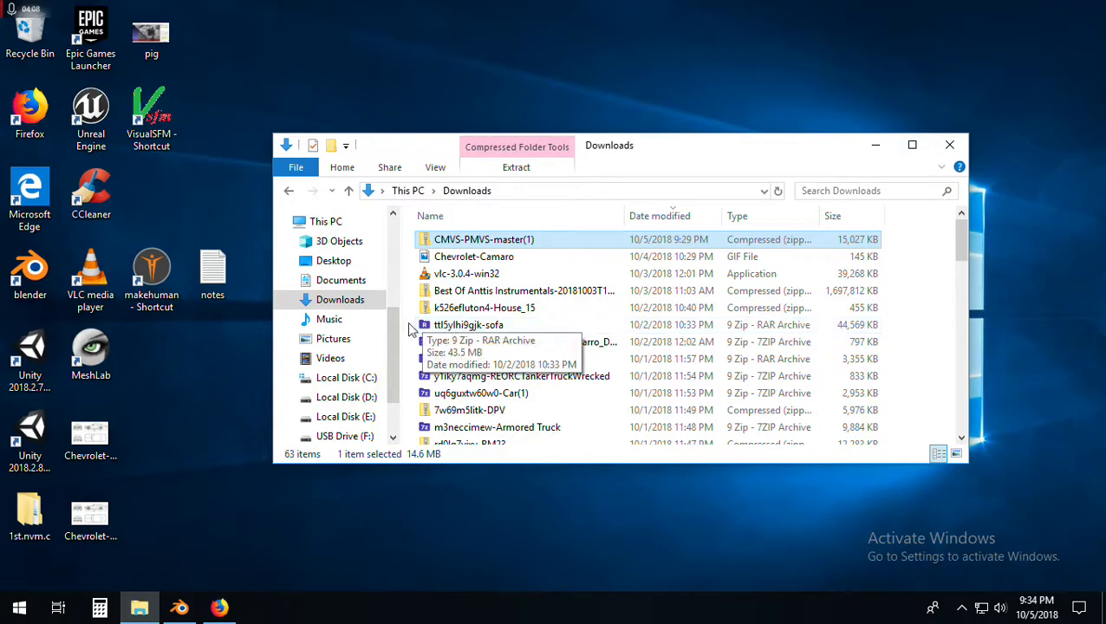
{"action": "left_click", "coordinate": [329, 284]}
{"action": "scroll", "coordinate": [507, 317], "scroll_direction": "down", "scroll_amount": 20}
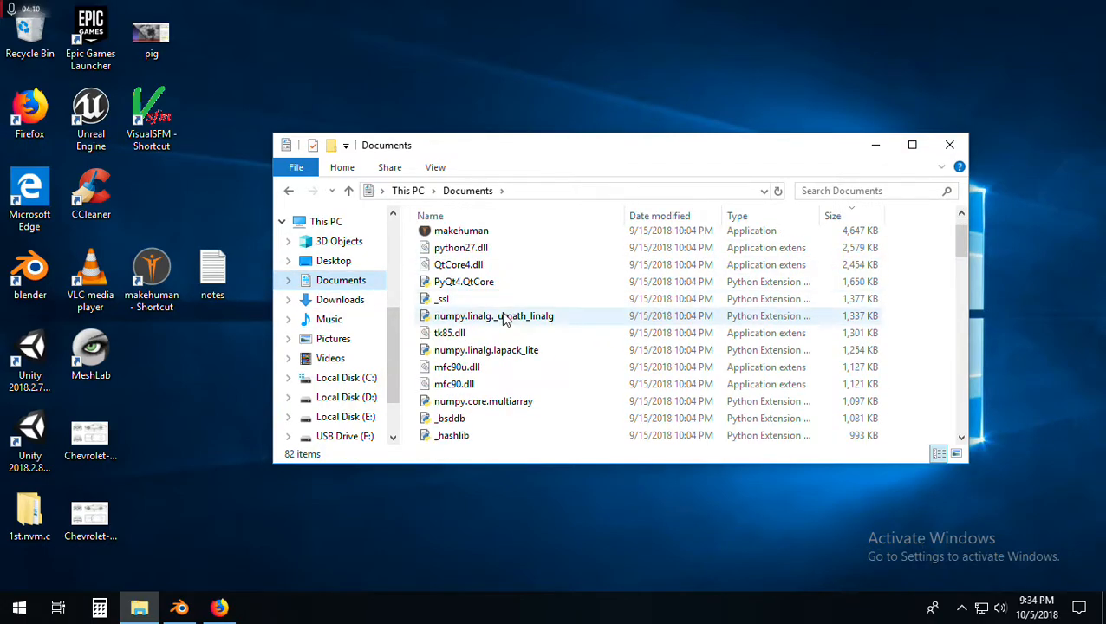
{"action": "scroll", "coordinate": [513, 357], "scroll_direction": "down", "scroll_amount": 5}
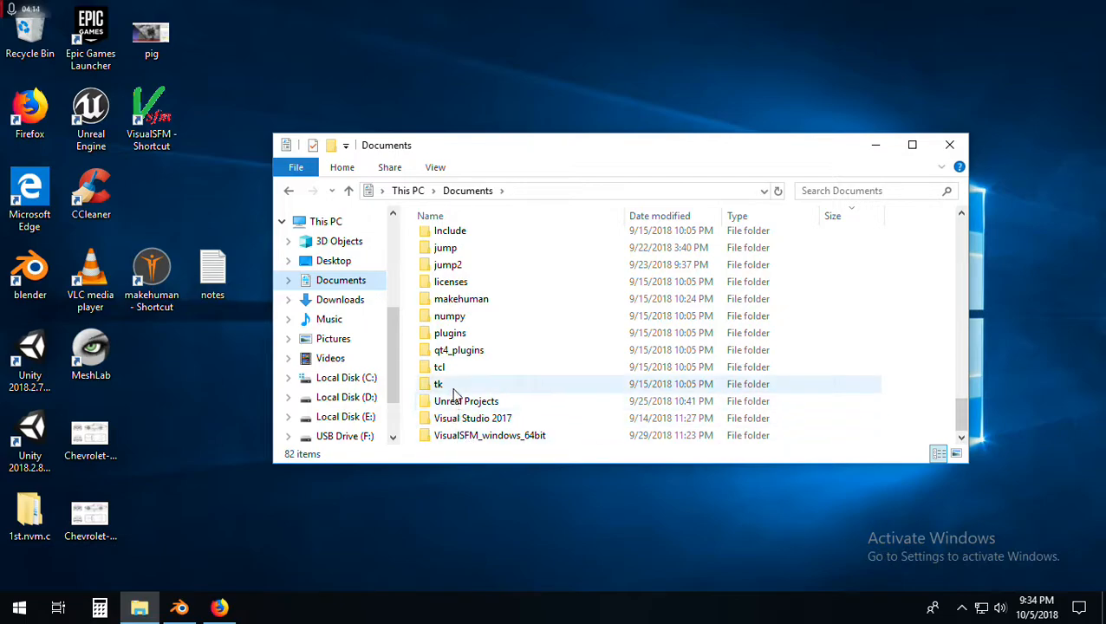
{"action": "scroll", "coordinate": [452, 365], "scroll_direction": "up", "scroll_amount": 4}
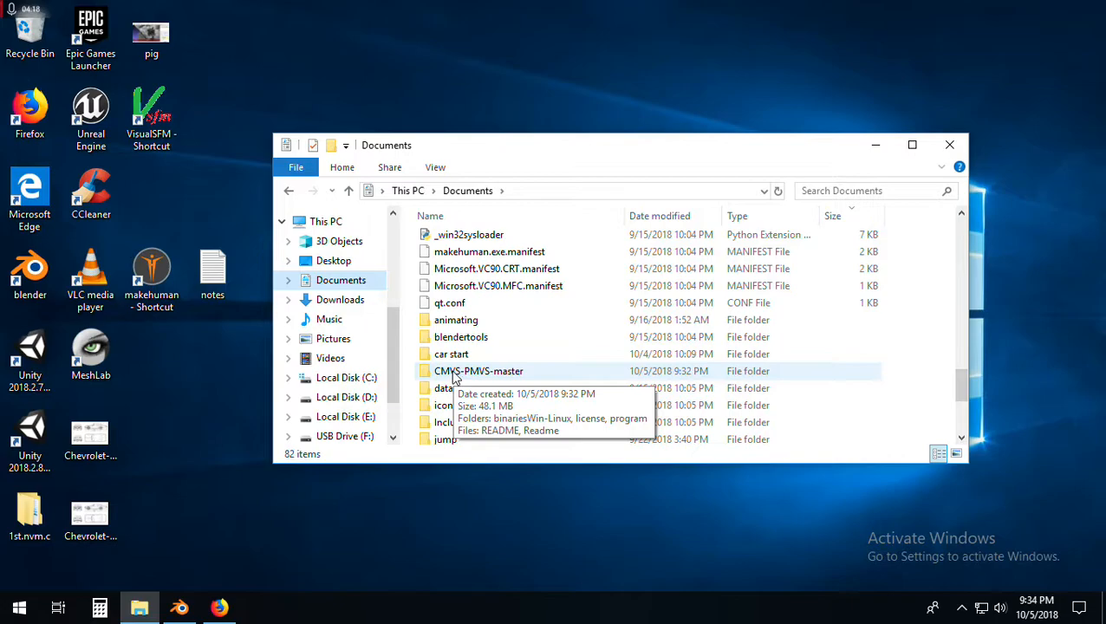
{"action": "double_click", "coordinate": [453, 373]}
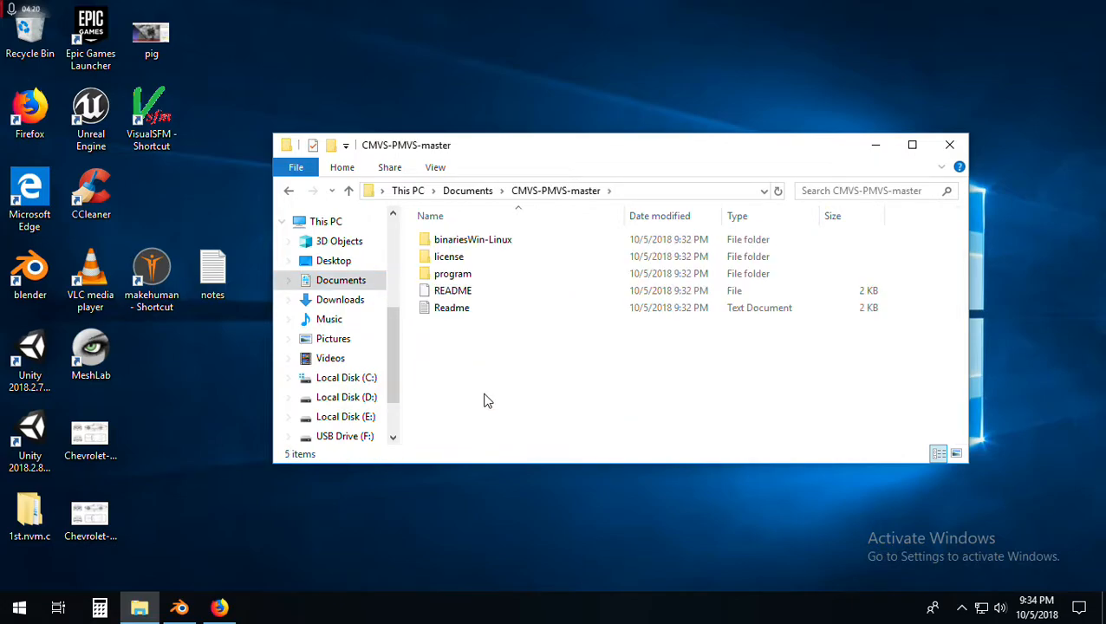
- Copy all files from the Win64-VS2010 folder inside binariesWin-Linux
{"action": "double_click", "coordinate": [438, 246]}
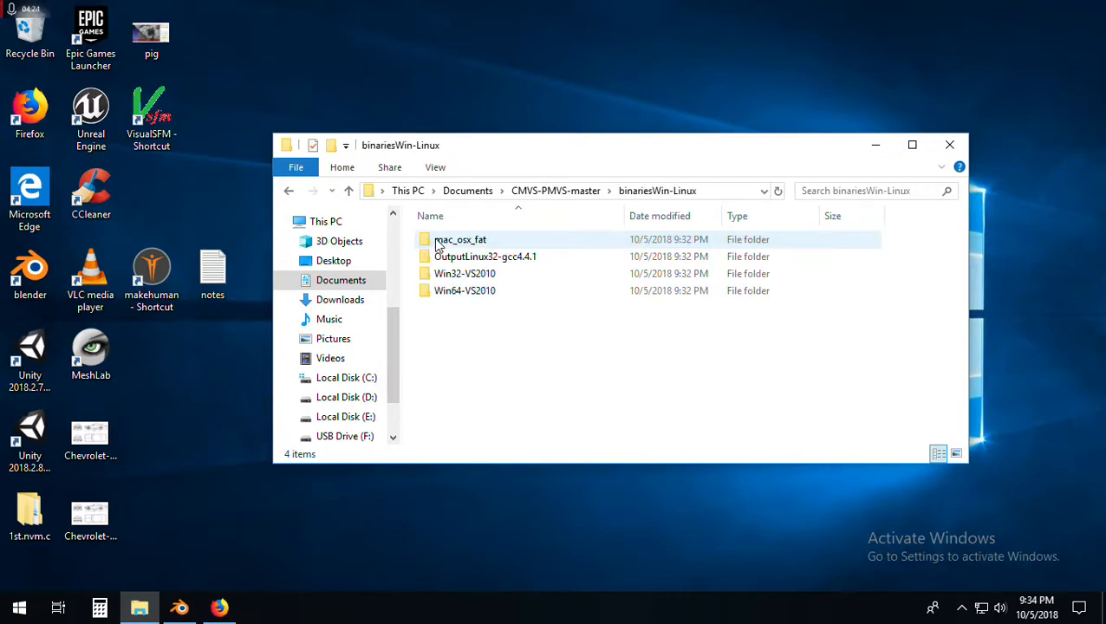
{"action": "double_click", "coordinate": [450, 293]}
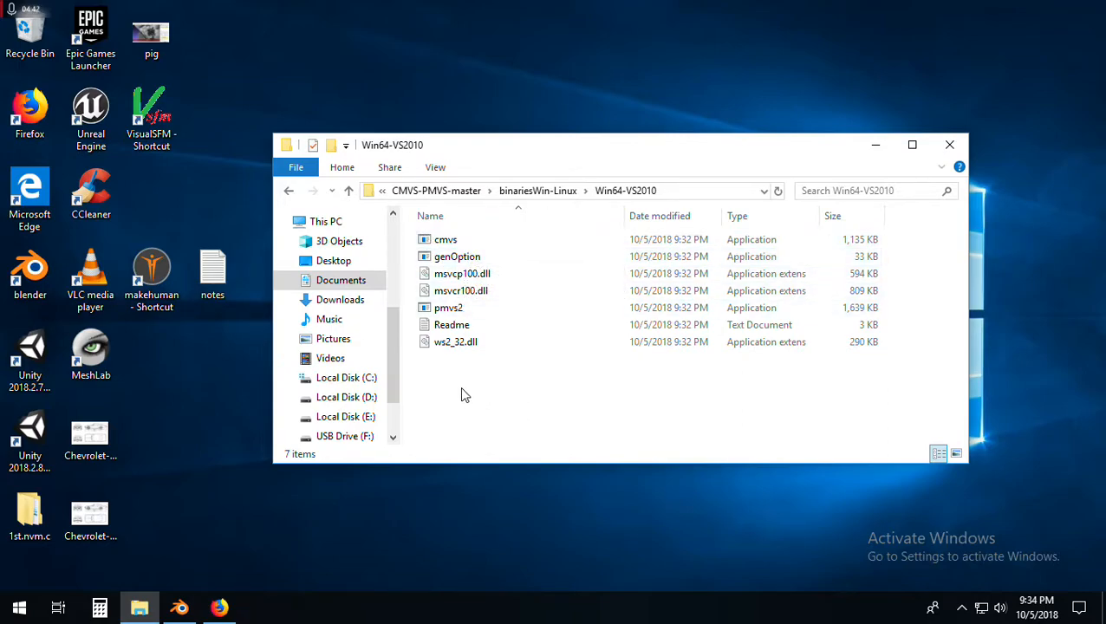
{"action": "left_click_drag", "start_coordinate": [450, 391], "coordinate": [470, 225]}
{"action": "right_click", "coordinate": [494, 289]}
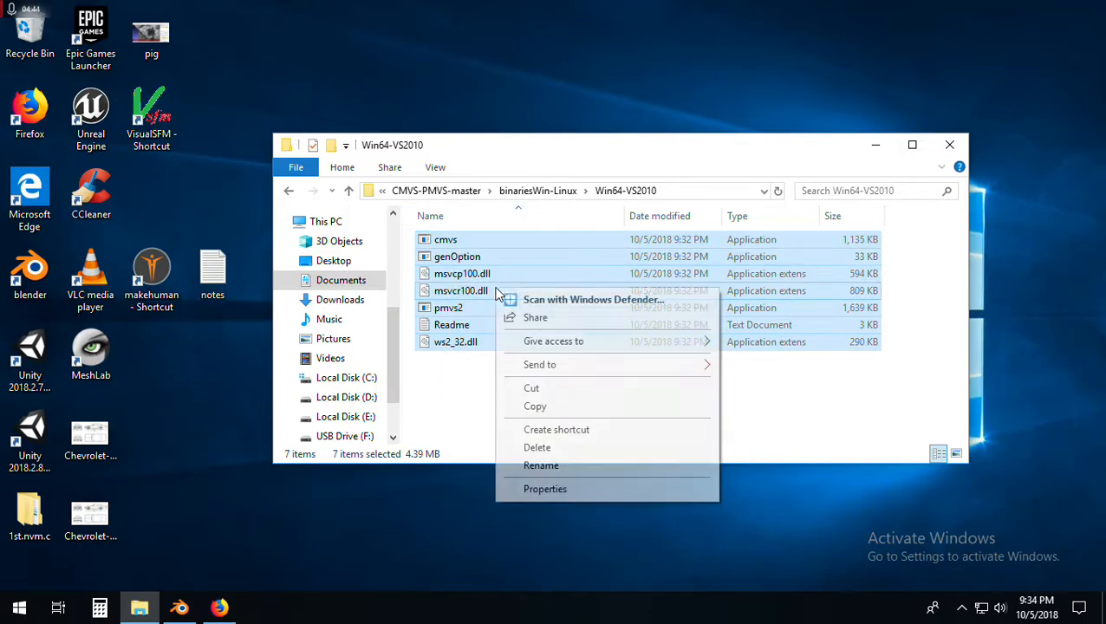
{"action": "left_click", "coordinate": [535, 406]}
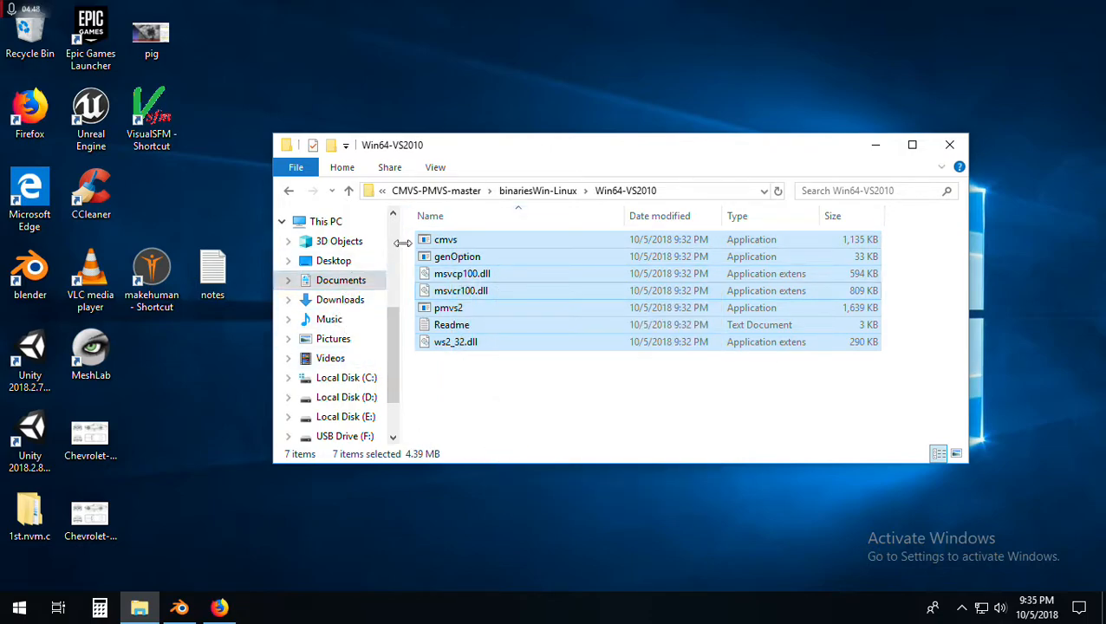
- Paste the copied files into the VisualSFM_windows_64bit folder in Documents, skipping the duplicate Readme.txt
{"action": "left_click", "coordinate": [345, 284]}
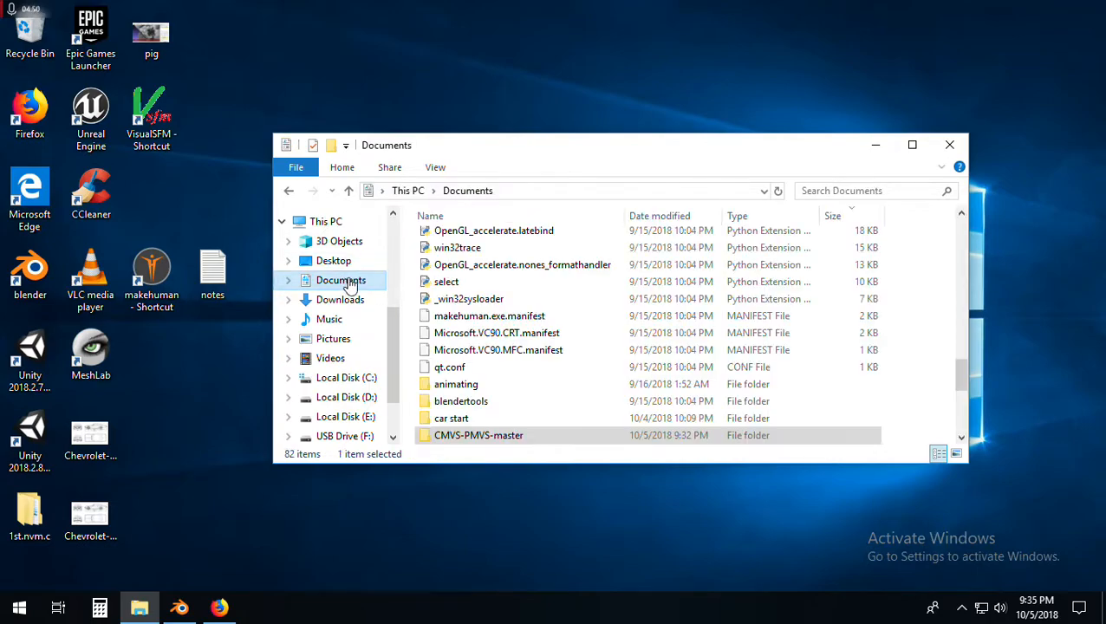
{"action": "scroll", "coordinate": [481, 294], "scroll_direction": "down", "scroll_amount": 5}
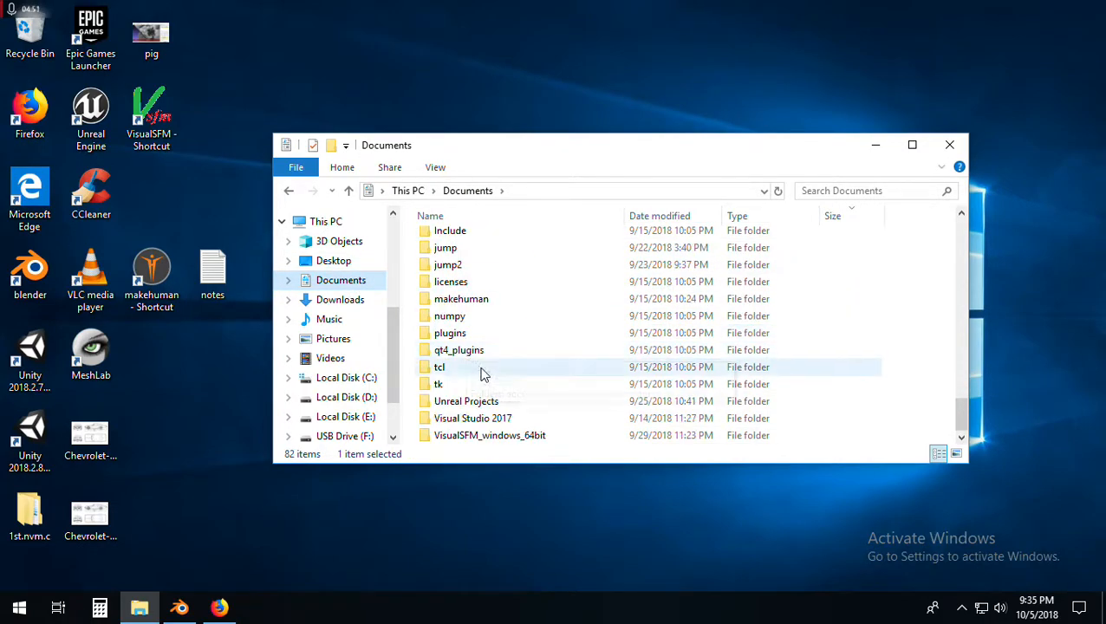
{"action": "double_click", "coordinate": [469, 442]}
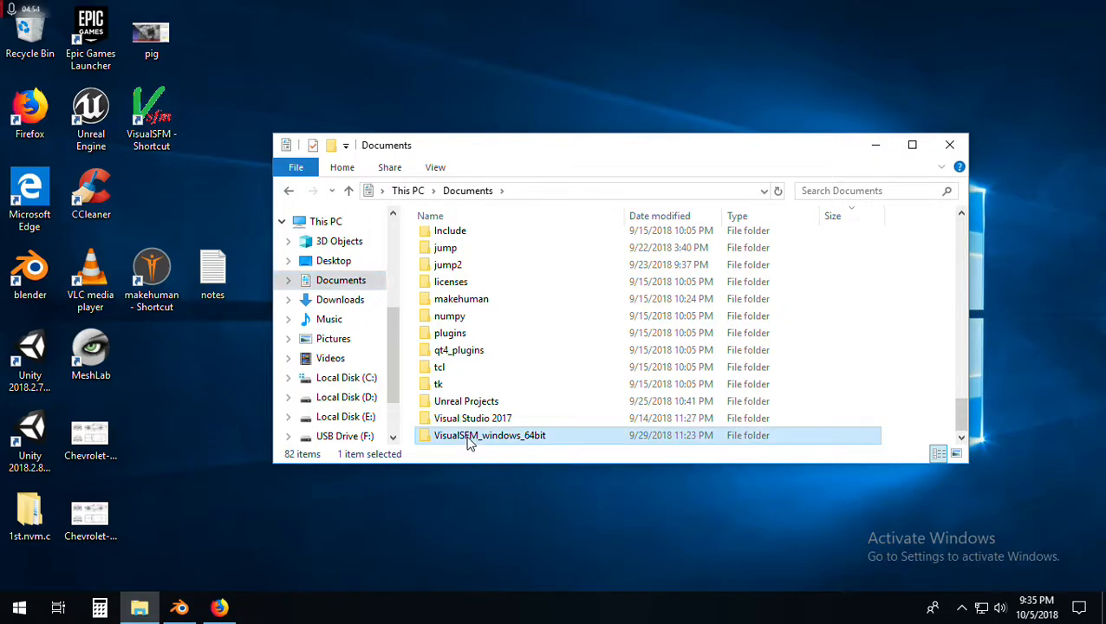
{"action": "right_click", "coordinate": [445, 402]}
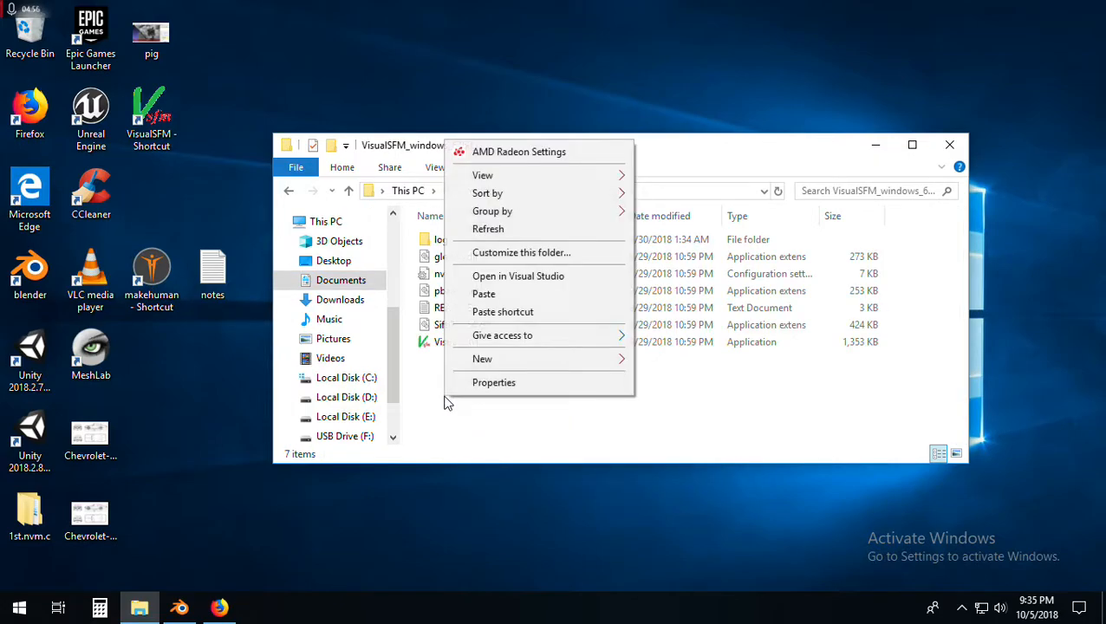
{"action": "left_click", "coordinate": [485, 295]}
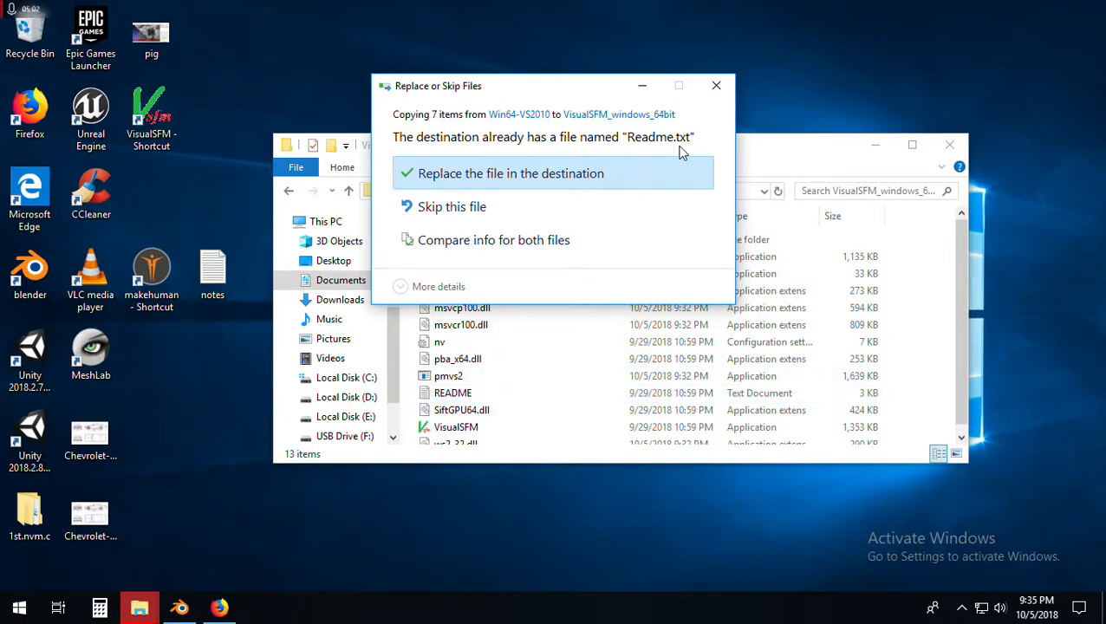
{"action": "left_click", "coordinate": [448, 208]}
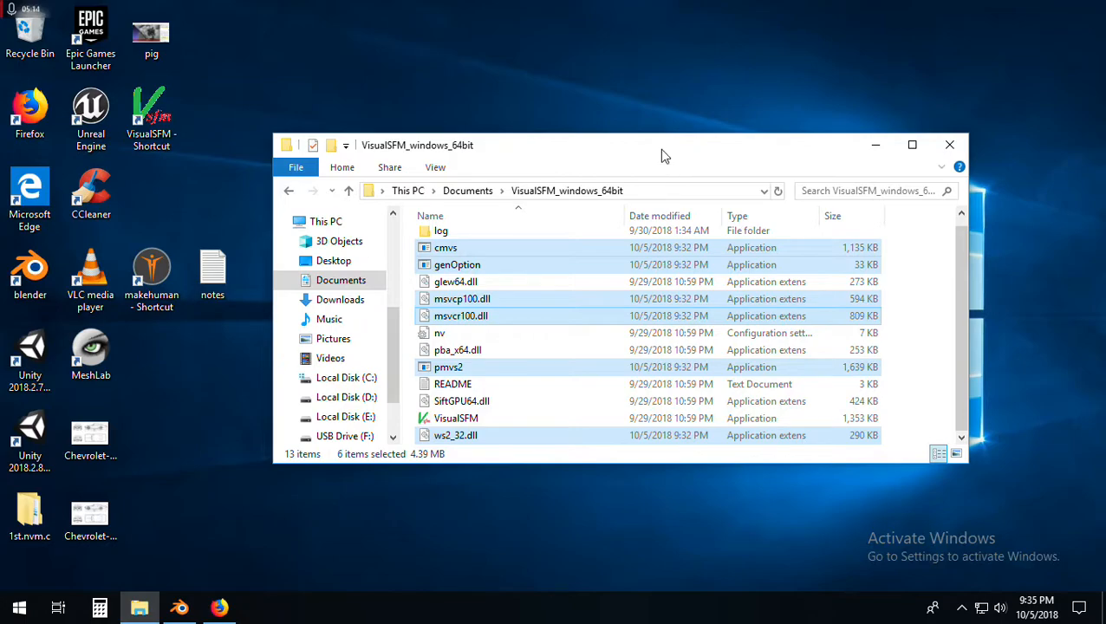
- Reposition the folder window, view the photogrammetry program comparison chart in Firefox again, and minimize the browser
{"action": "left_click_drag", "start_coordinate": [660, 148], "coordinate": [670, 212]}
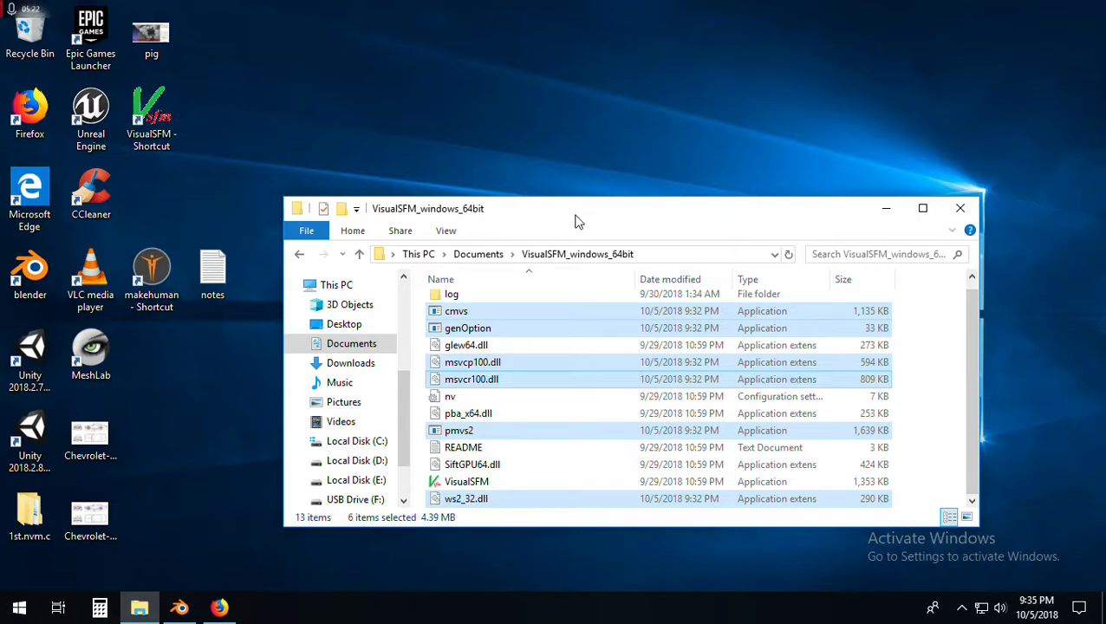
{"action": "left_click_drag", "start_coordinate": [586, 224], "coordinate": [489, 214]}
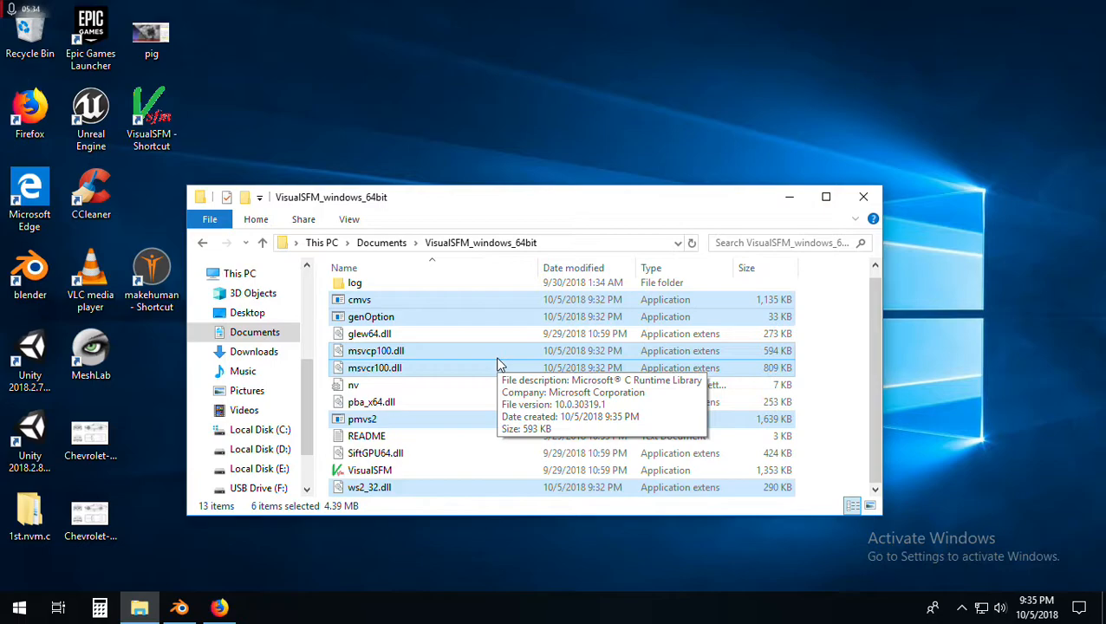
{"action": "left_click", "coordinate": [220, 607]}
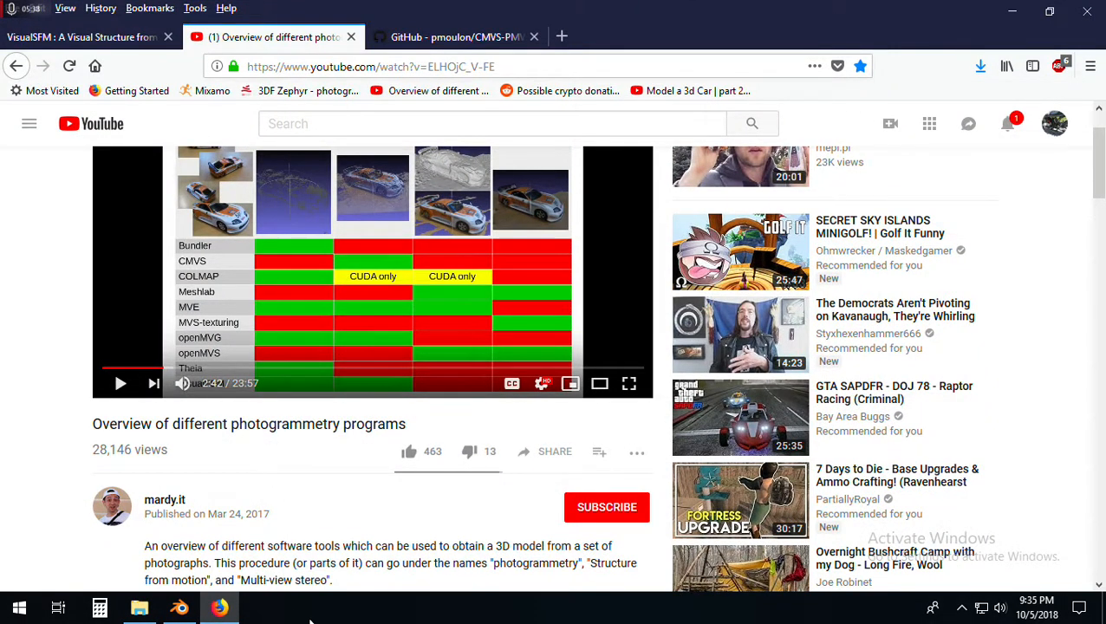
{"action": "left_click", "coordinate": [1010, 10]}
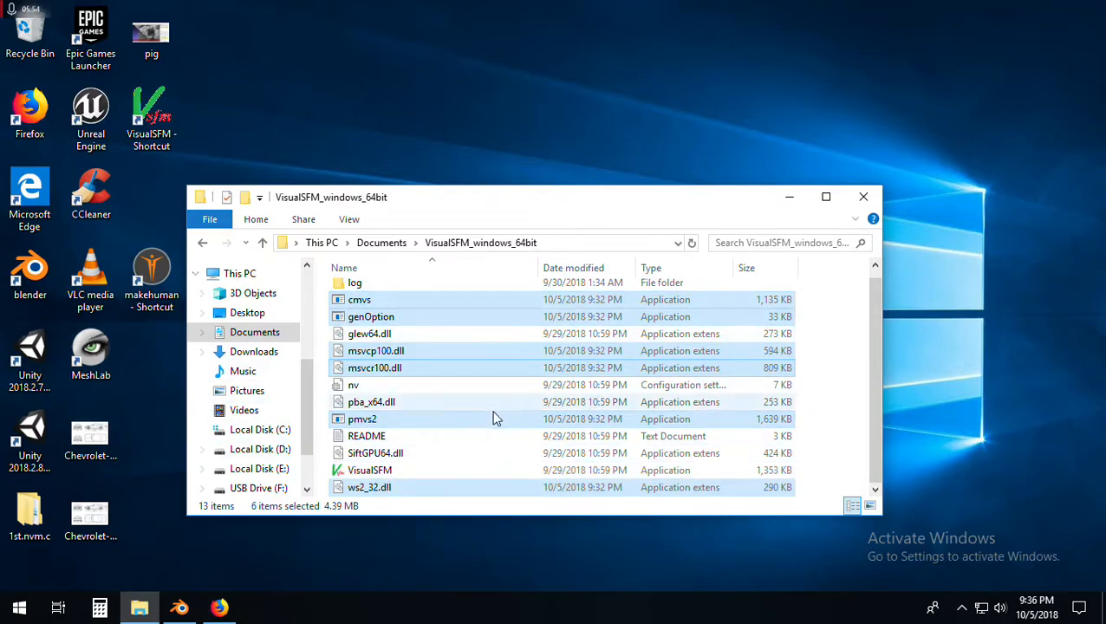
- Launch VisualSFM from its desktop shortcut and move its window clear of the desktop icons
{"action": "double_click", "coordinate": [149, 117]}
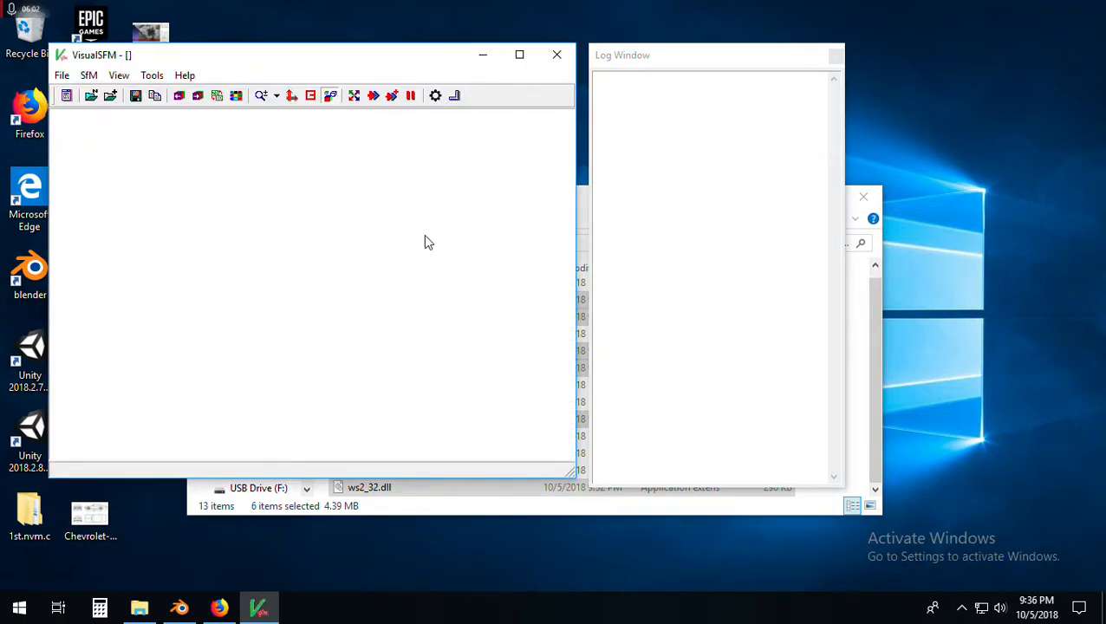
{"action": "left_click_drag", "start_coordinate": [245, 58], "coordinate": [511, 50]}
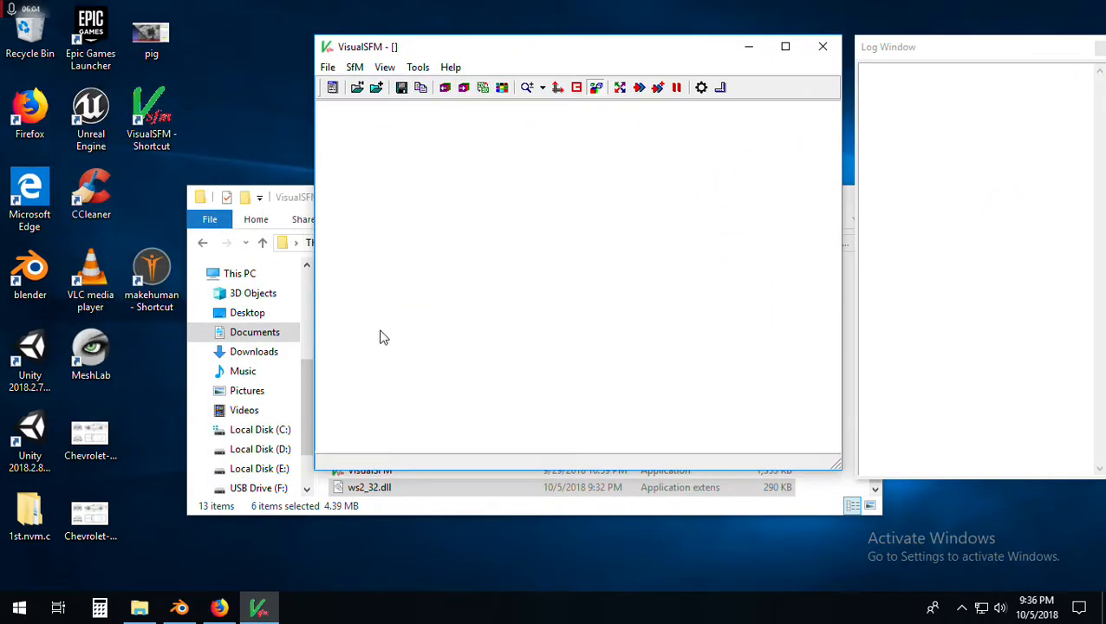
- Switch to File Explorer and browse USB Drive (F:) to the 01 folder in hog processed > hog_again2.nvm.cmvs
{"action": "left_click", "coordinate": [139, 612]}
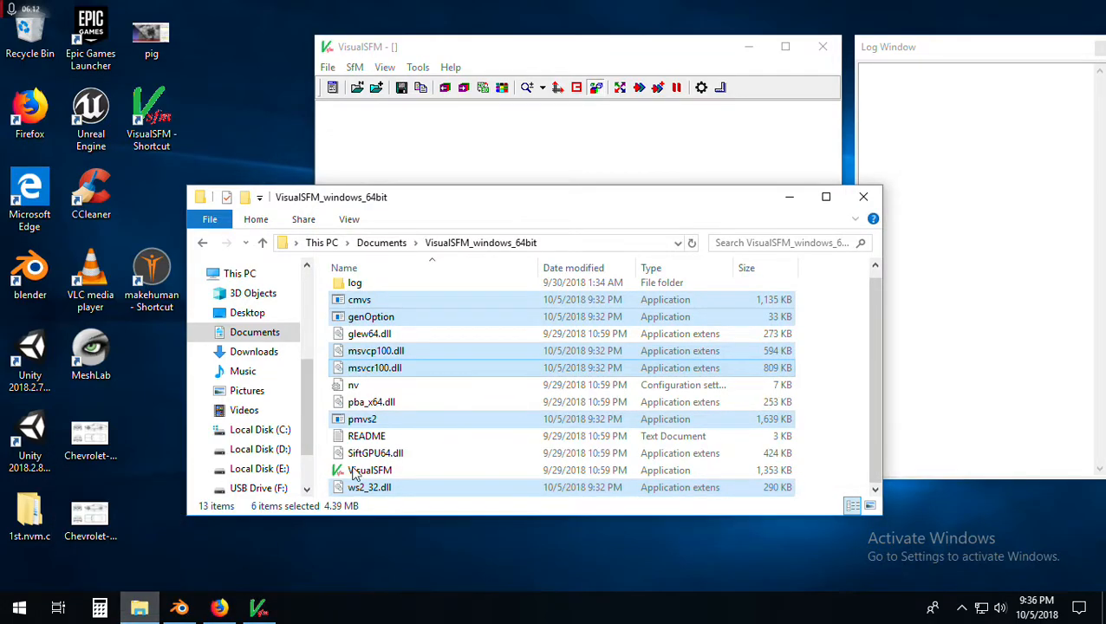
{"action": "scroll", "coordinate": [264, 491], "scroll_direction": "down", "scroll_amount": 1}
{"action": "left_click", "coordinate": [259, 462]}
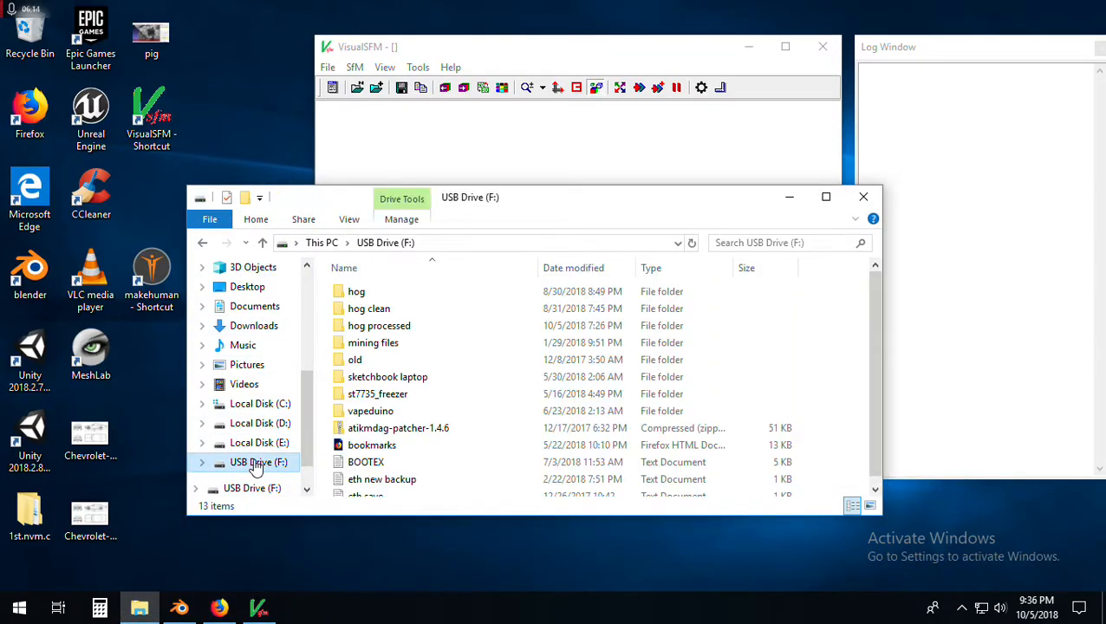
{"action": "double_click", "coordinate": [368, 327]}
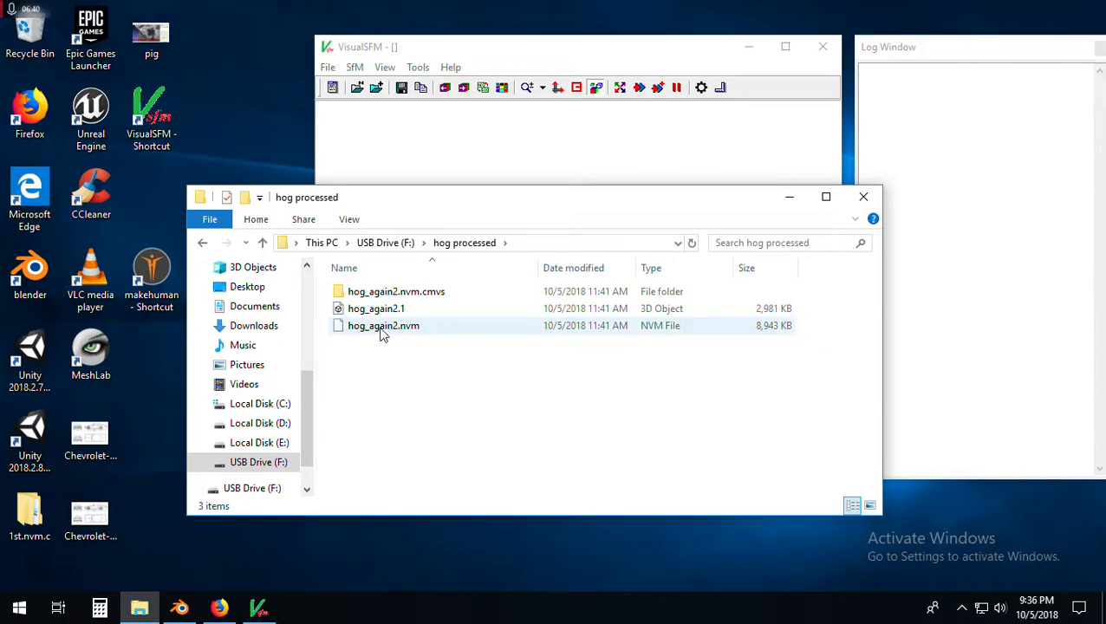
{"action": "double_click", "coordinate": [390, 296]}
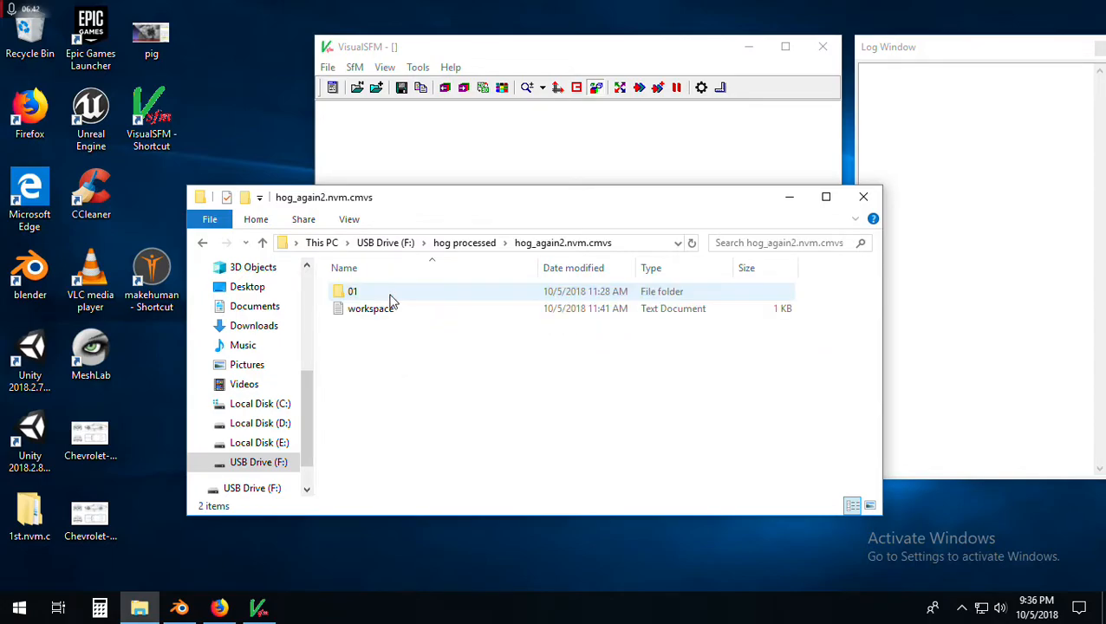
{"action": "left_click", "coordinate": [351, 296]}
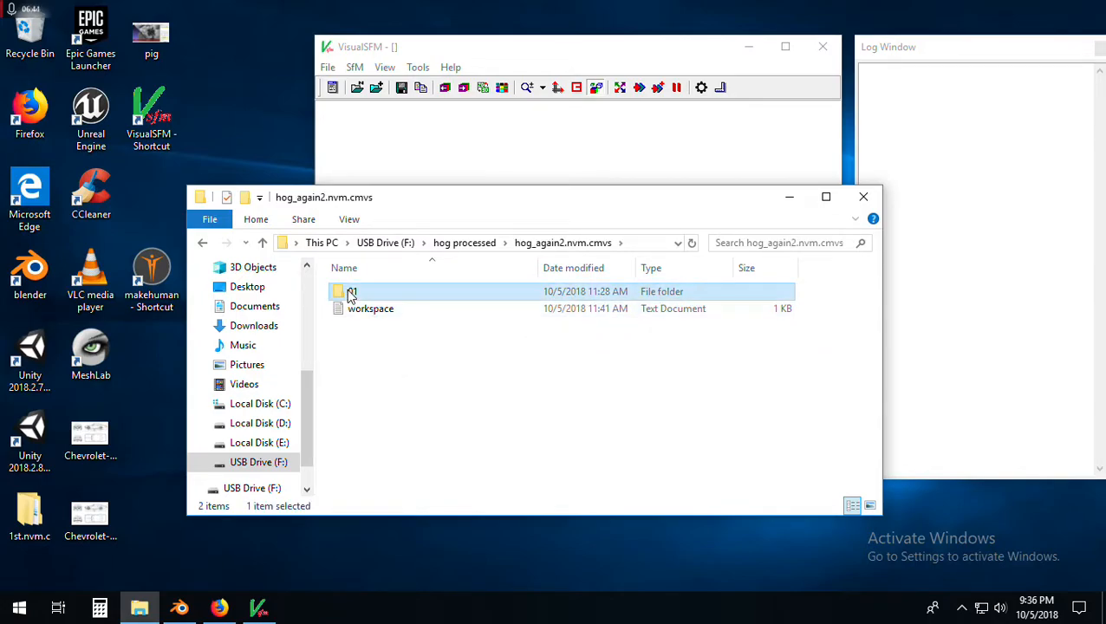
{"action": "double_click", "coordinate": [351, 296]}
{"action": "scroll", "coordinate": [381, 381], "scroll_direction": "down", "scroll_amount": 1}
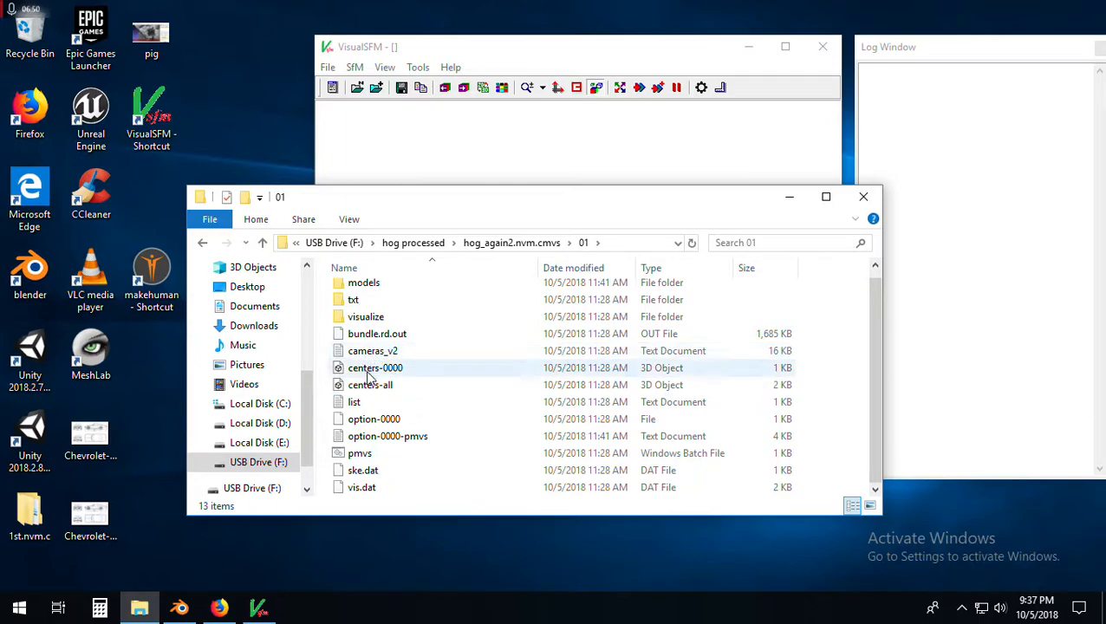
- Inspect the contents of the txt and models subfolders, returning to the 01 folder after each
{"action": "double_click", "coordinate": [355, 304]}
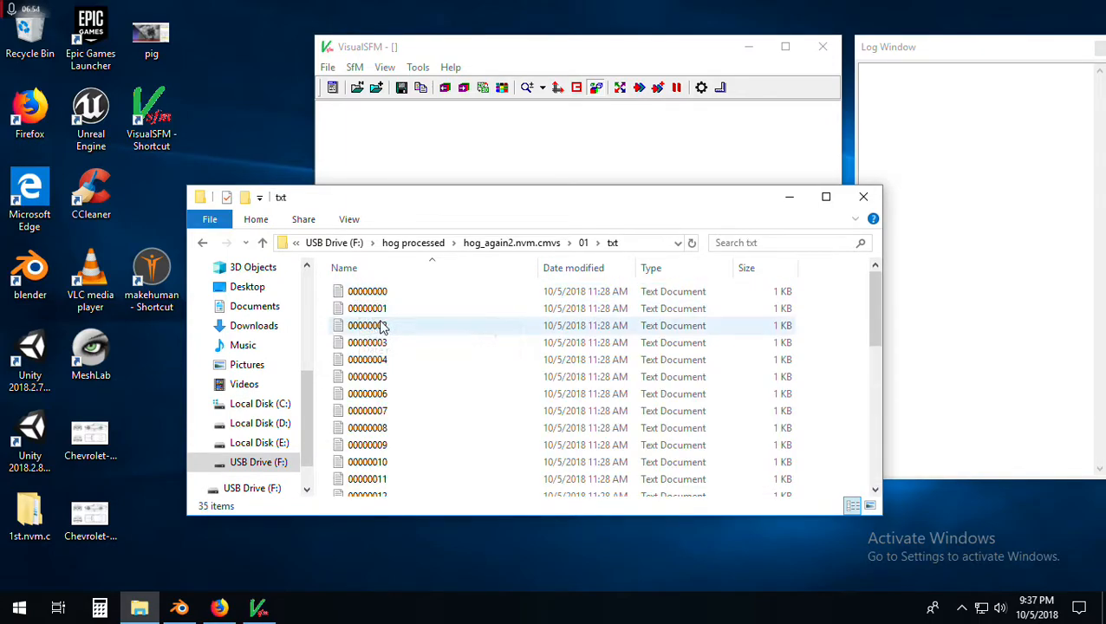
{"action": "left_click", "coordinate": [263, 244]}
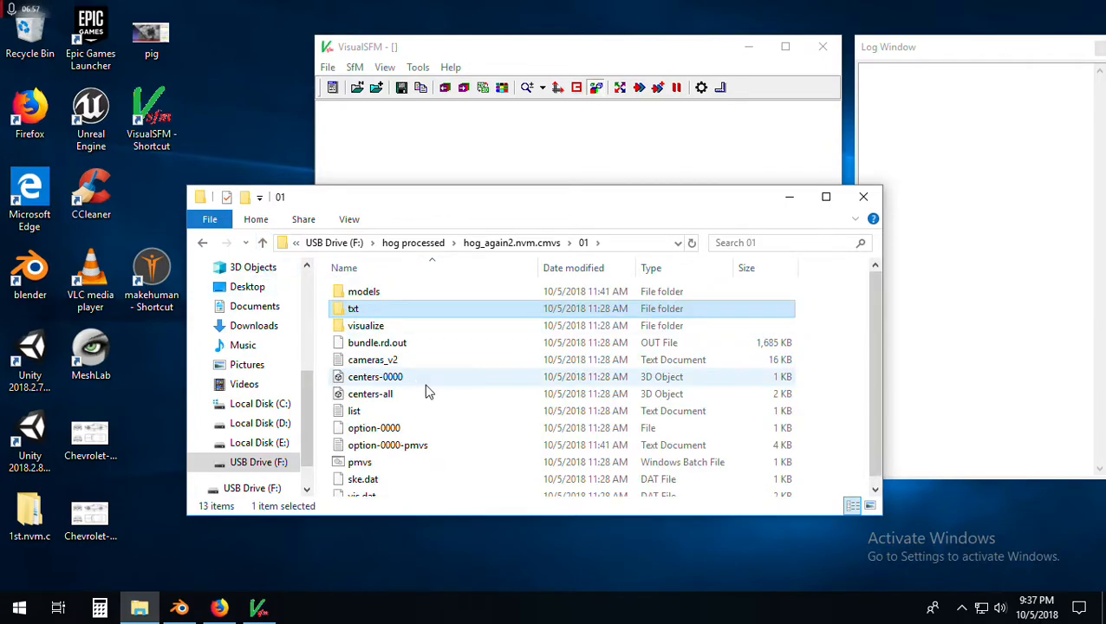
{"action": "left_click", "coordinate": [371, 298]}
{"action": "double_click", "coordinate": [371, 298]}
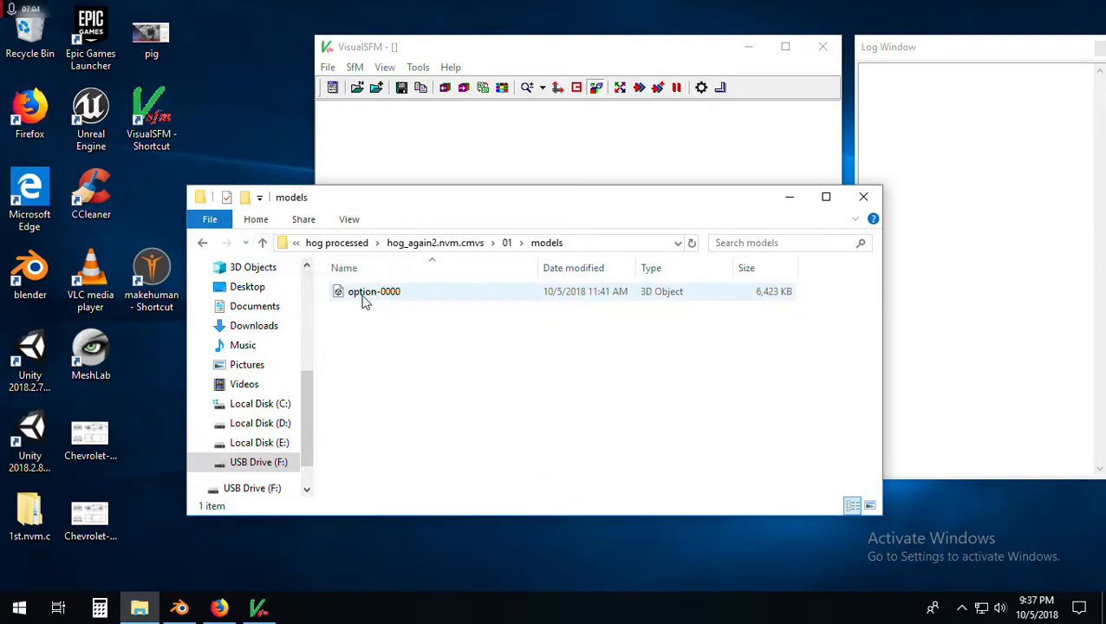
{"action": "left_click", "coordinate": [263, 243]}
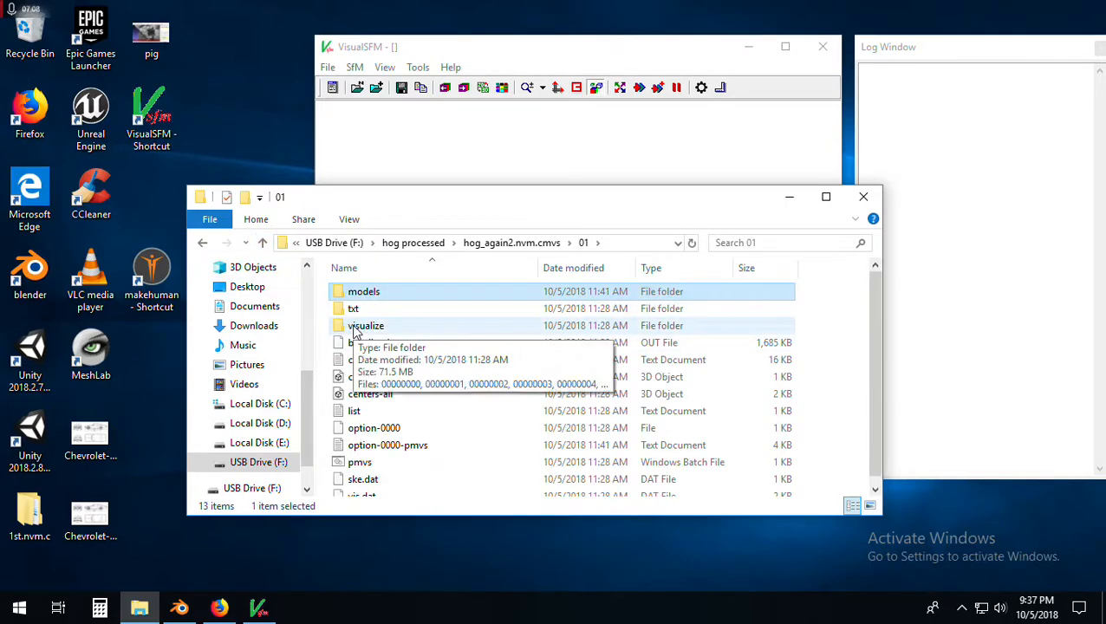
- Open photo 00000002 from the visualize folder, rotate it 180 degrees, and close the photo viewer
{"action": "left_click", "coordinate": [359, 334]}
{"action": "double_click", "coordinate": [356, 328]}
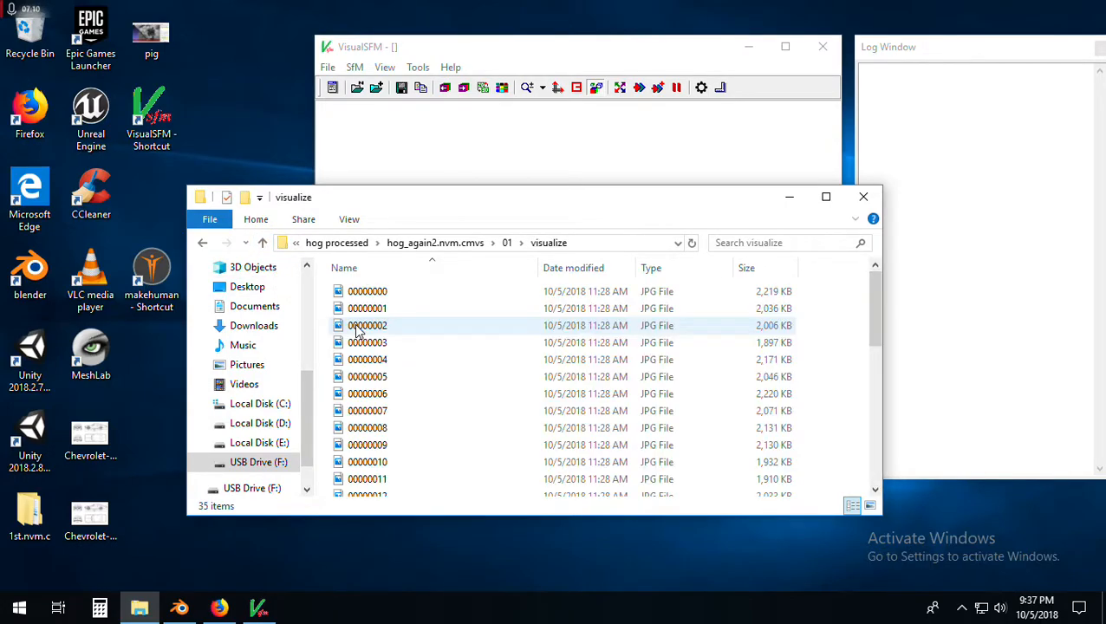
{"action": "double_click", "coordinate": [371, 326]}
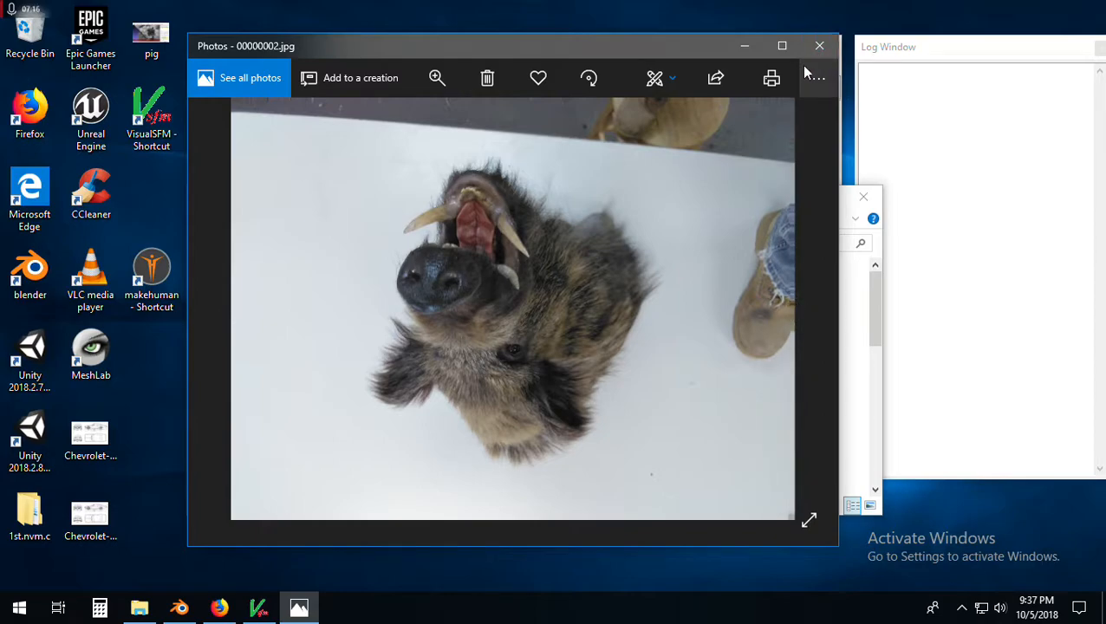
{"action": "left_click", "coordinate": [590, 77]}
{"action": "left_click", "coordinate": [593, 77]}
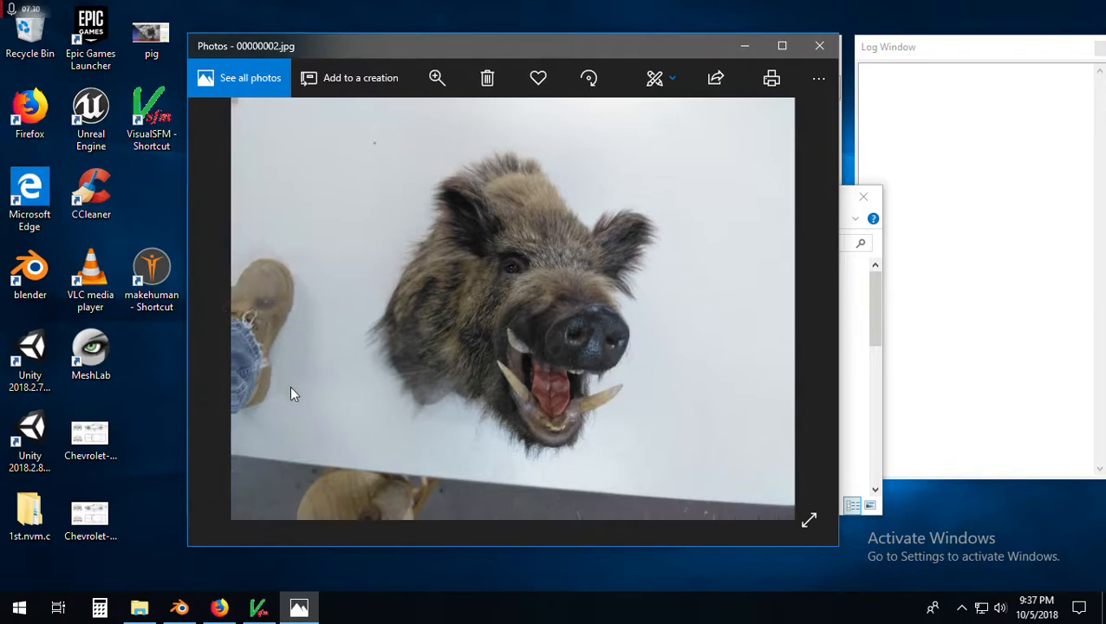
{"action": "left_click", "coordinate": [824, 50]}
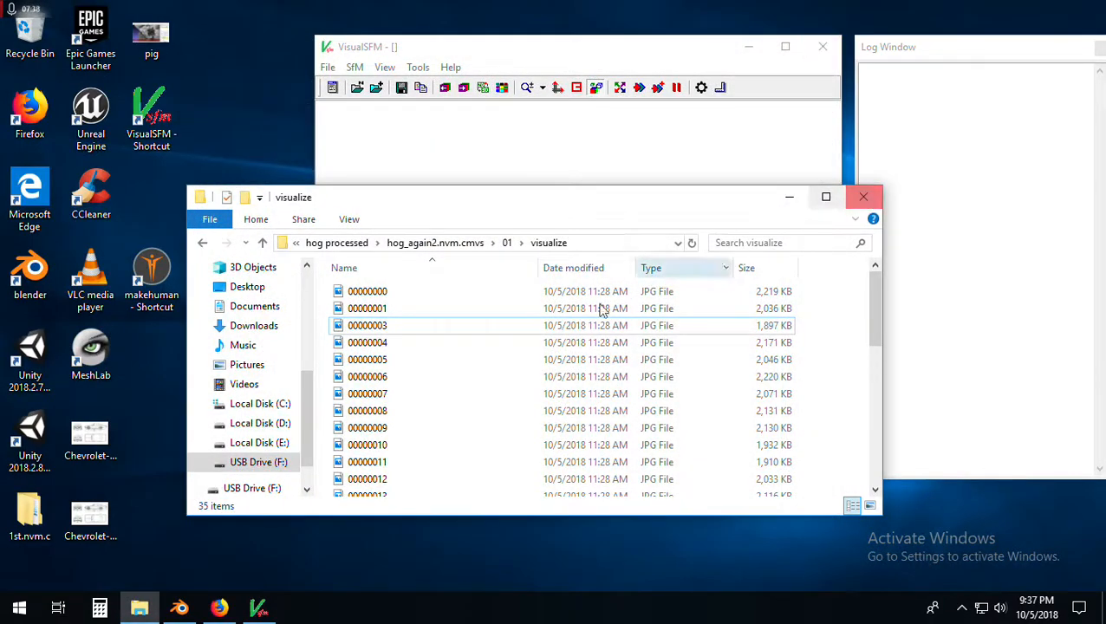
- Close File Explorer and move the VisualSFM window so its Log Window fits fully on screen
{"action": "left_click", "coordinate": [862, 199]}
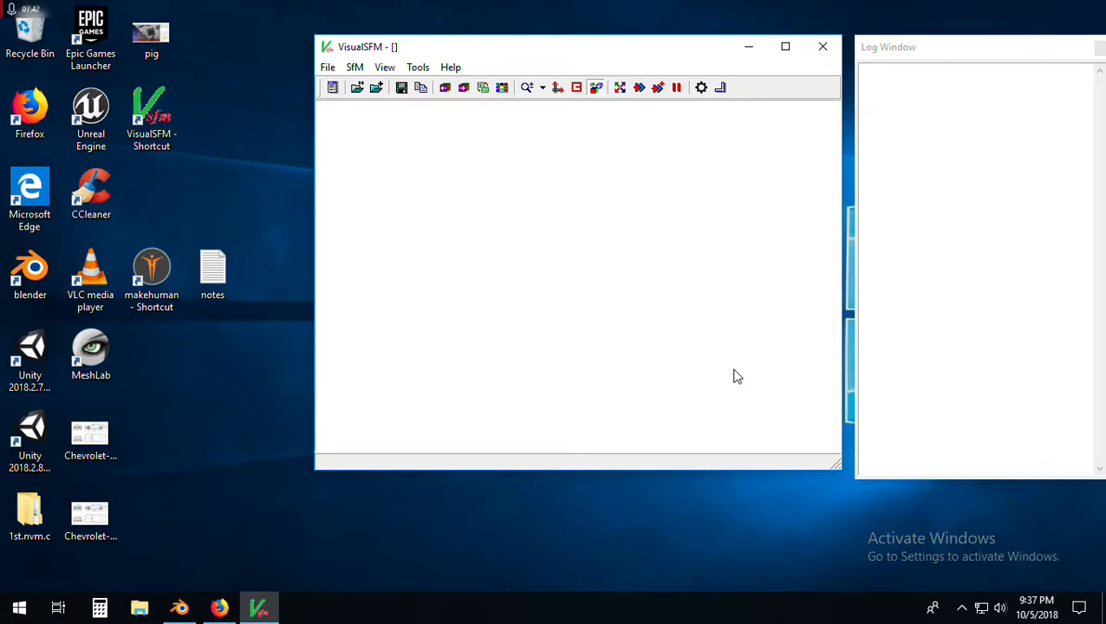
{"action": "left_click_drag", "start_coordinate": [652, 55], "coordinate": [561, 90]}
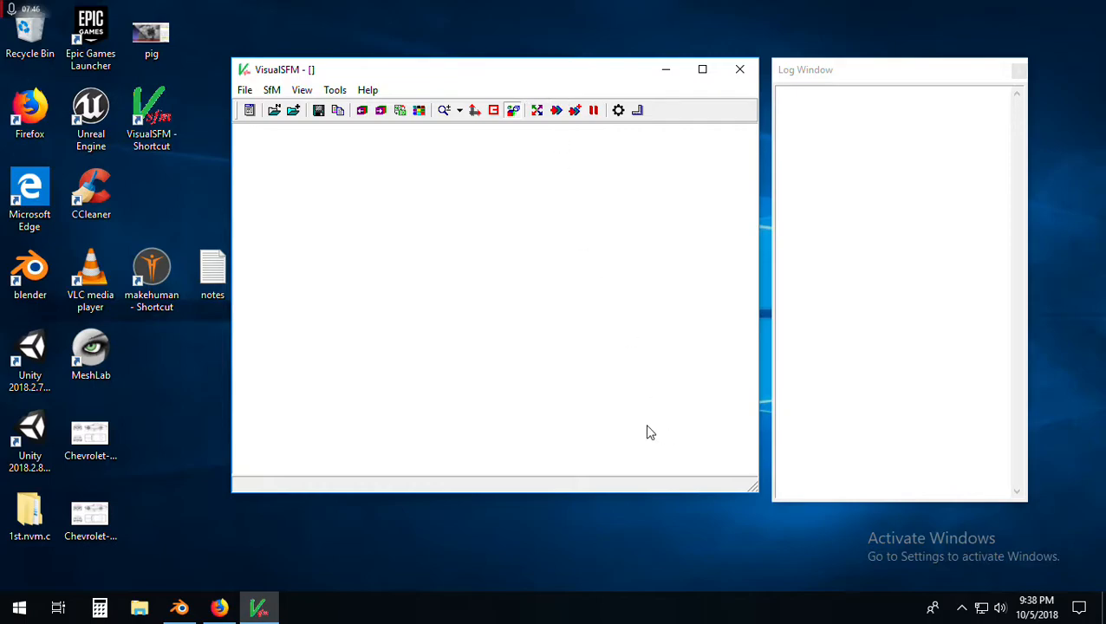